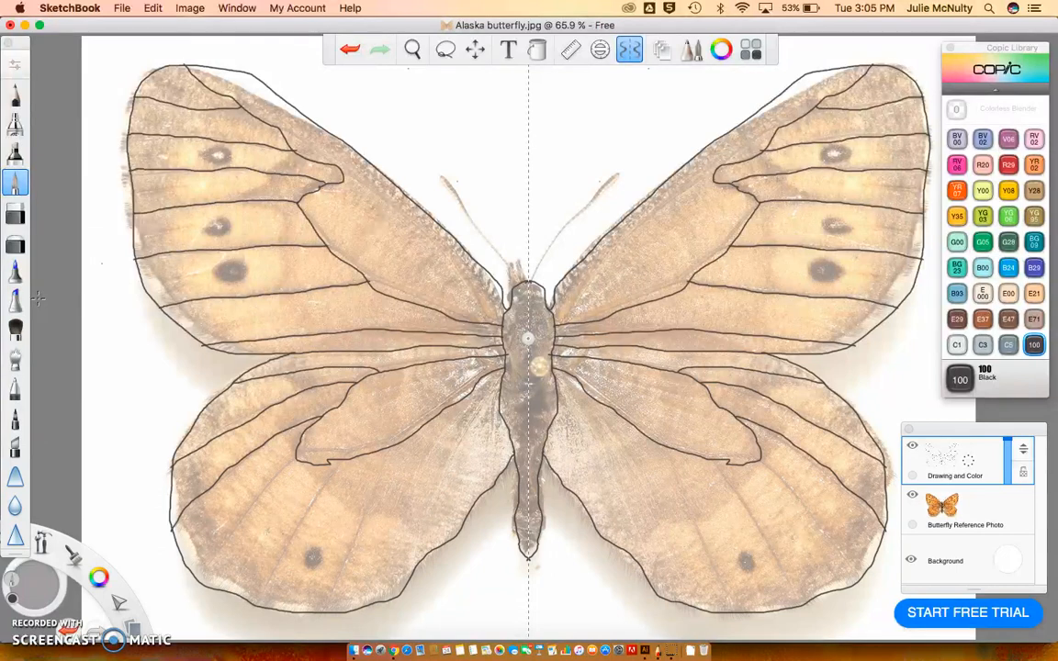
Trace the remaining long veins of the lower wings and the upper wings' front-edge vein with mirrored strokes in 100 Black.
click(51, 296)
click(962, 381)
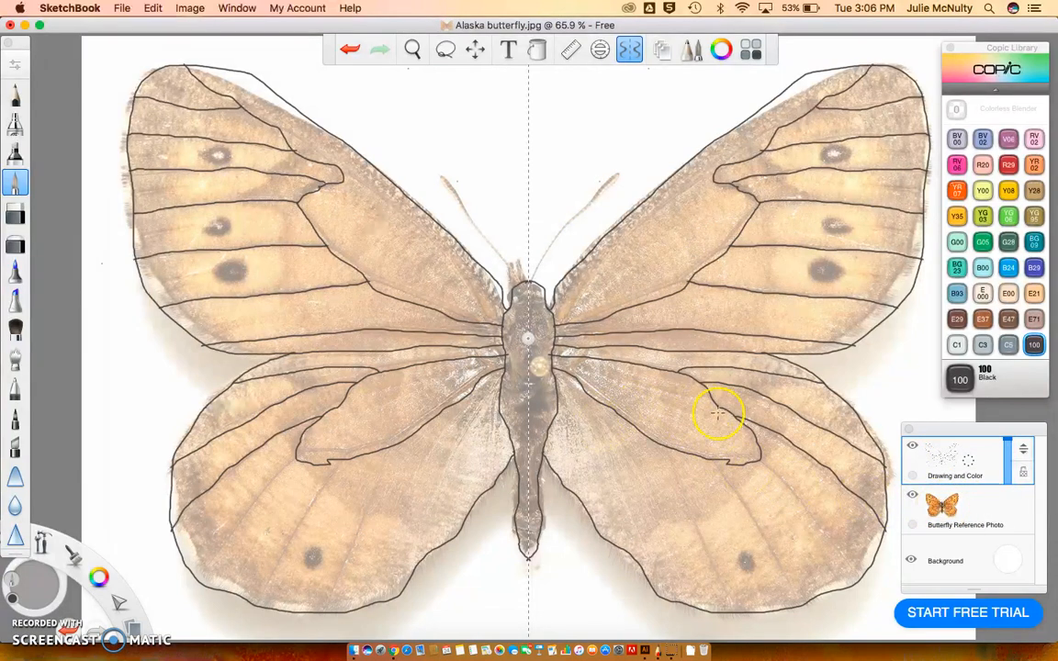
drag(762, 456, 855, 578)
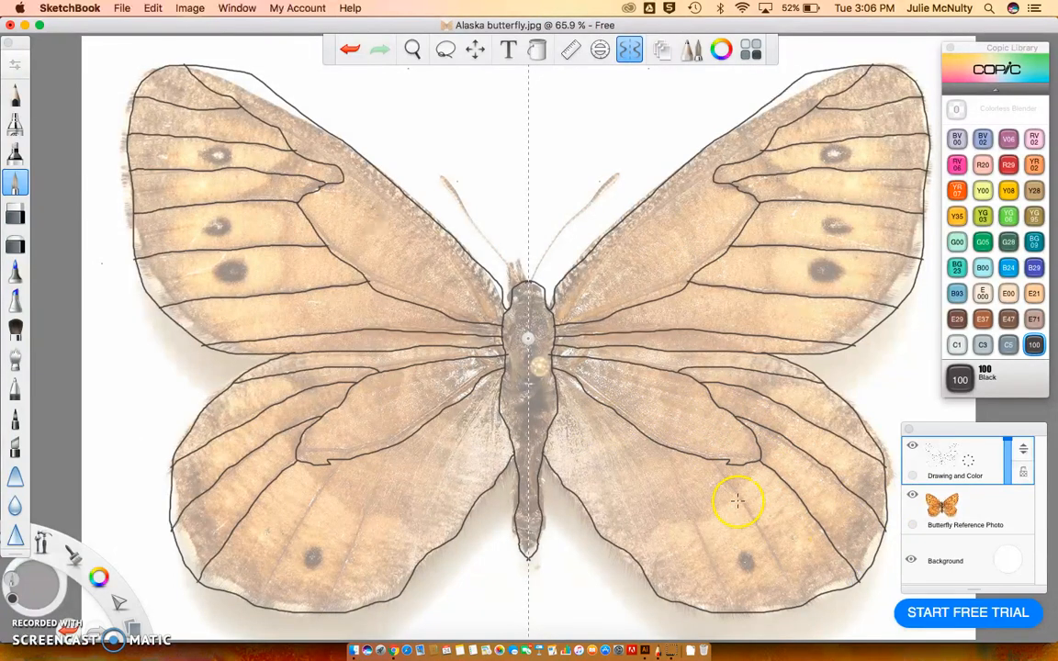
drag(709, 459, 805, 602)
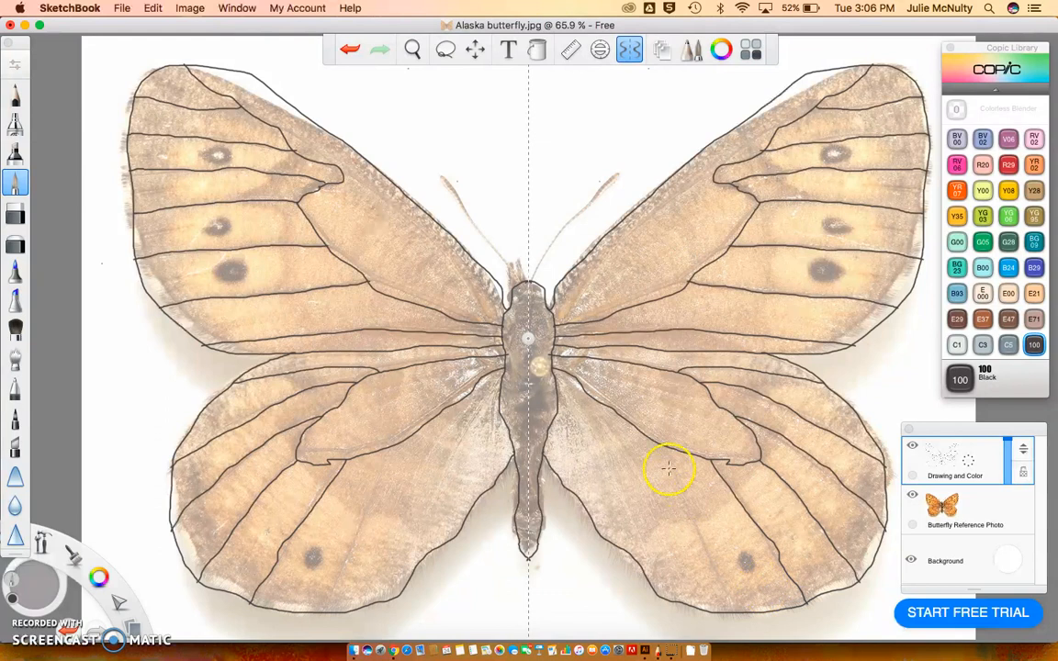
drag(661, 445, 739, 600)
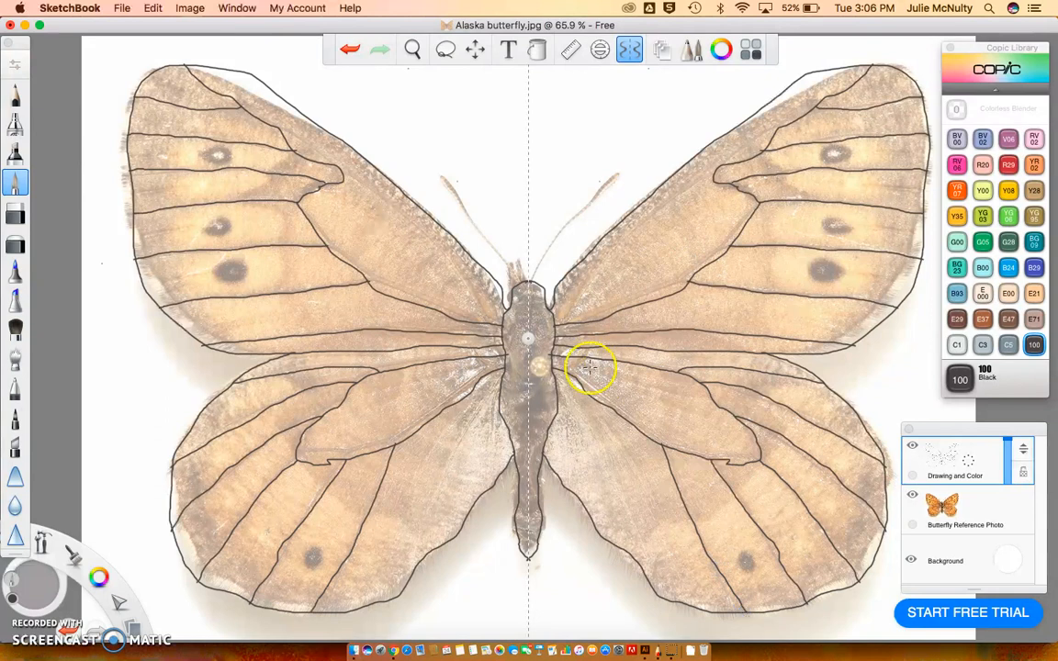
mouse_move(555, 384)
mouse_down()
mouse_move(571, 424)
mouse_move(630, 495)
mouse_move(648, 579)
mouse_up()
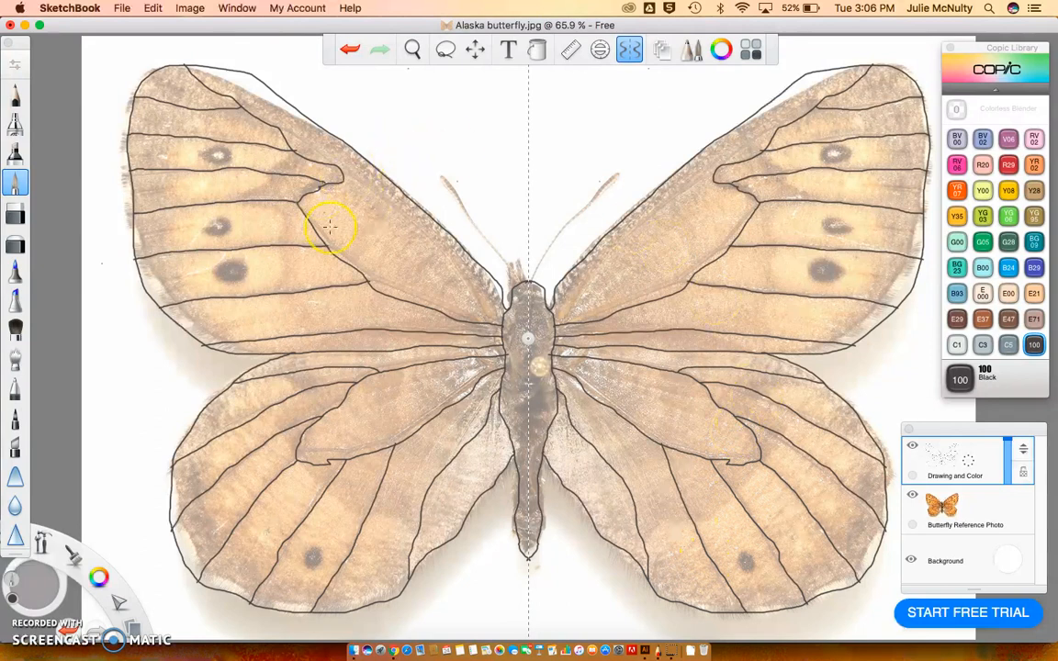
mouse_move(485, 321)
mouse_down()
mouse_move(473, 292)
mouse_move(360, 173)
mouse_move(338, 168)
mouse_up()
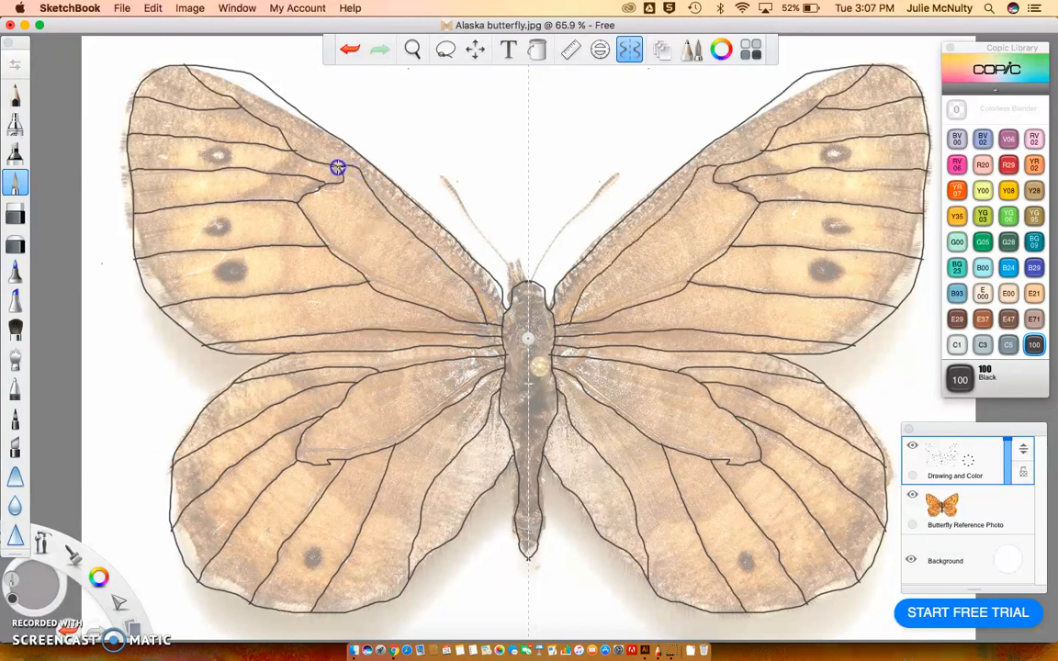
Outline the three dark eyespots on the upper wings and the single eyespot on the lower wings with mirrored strokes.
mouse_move(244, 277)
mouse_down()
mouse_move(227, 288)
mouse_move(212, 277)
mouse_move(219, 263)
mouse_move(244, 271)
mouse_move(240, 284)
mouse_up()
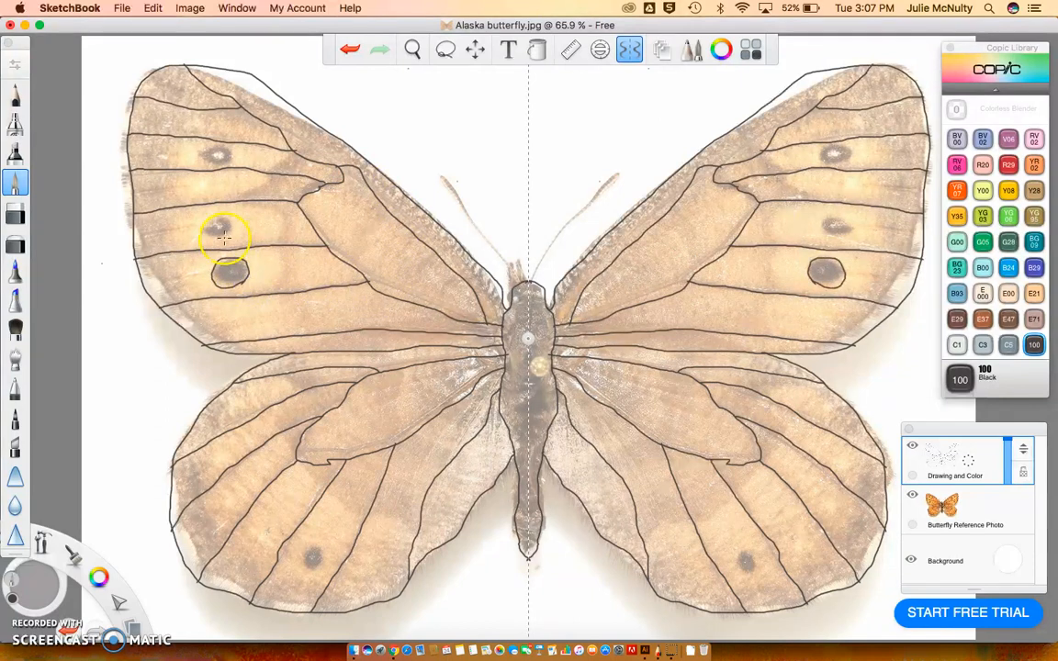
mouse_move(222, 235)
mouse_down()
mouse_move(198, 224)
mouse_move(221, 218)
mouse_move(228, 232)
mouse_move(217, 233)
mouse_up()
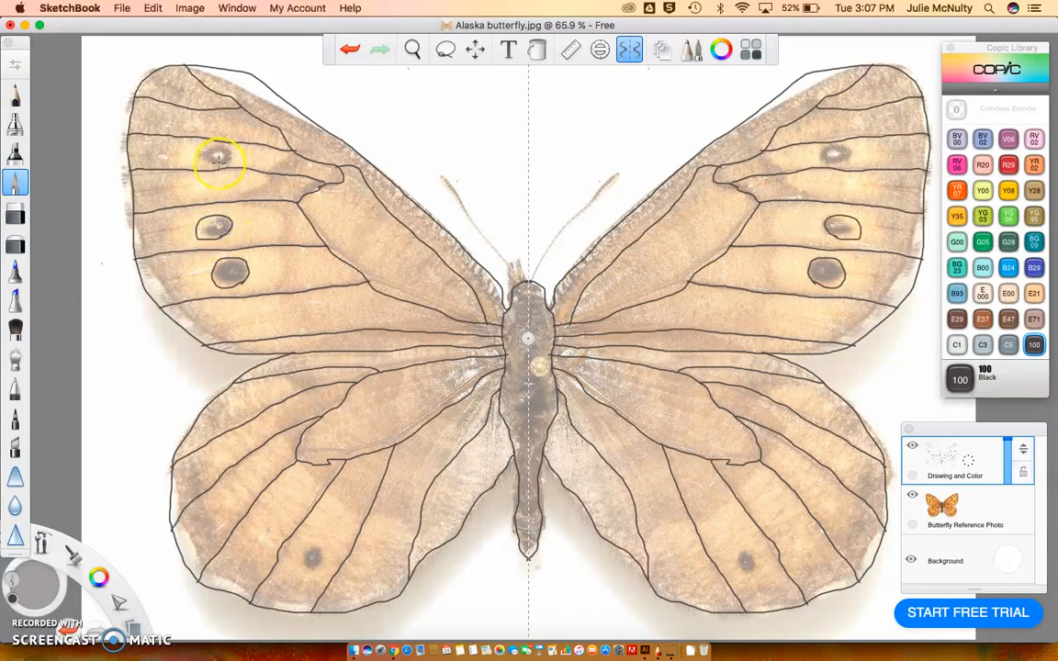
mouse_move(218, 161)
mouse_down()
mouse_move(199, 161)
mouse_move(196, 150)
mouse_move(217, 145)
mouse_move(236, 156)
mouse_move(211, 162)
mouse_up()
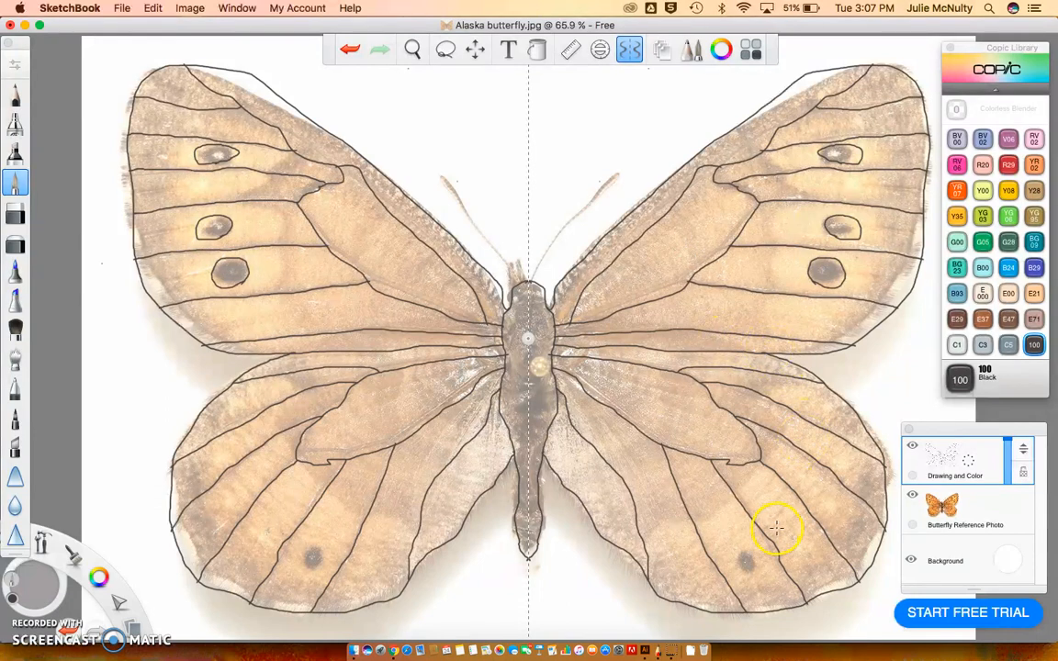
mouse_move(750, 549)
mouse_down()
mouse_move(735, 545)
mouse_move(733, 562)
mouse_move(747, 582)
mouse_move(762, 580)
mouse_move(748, 551)
mouse_up()
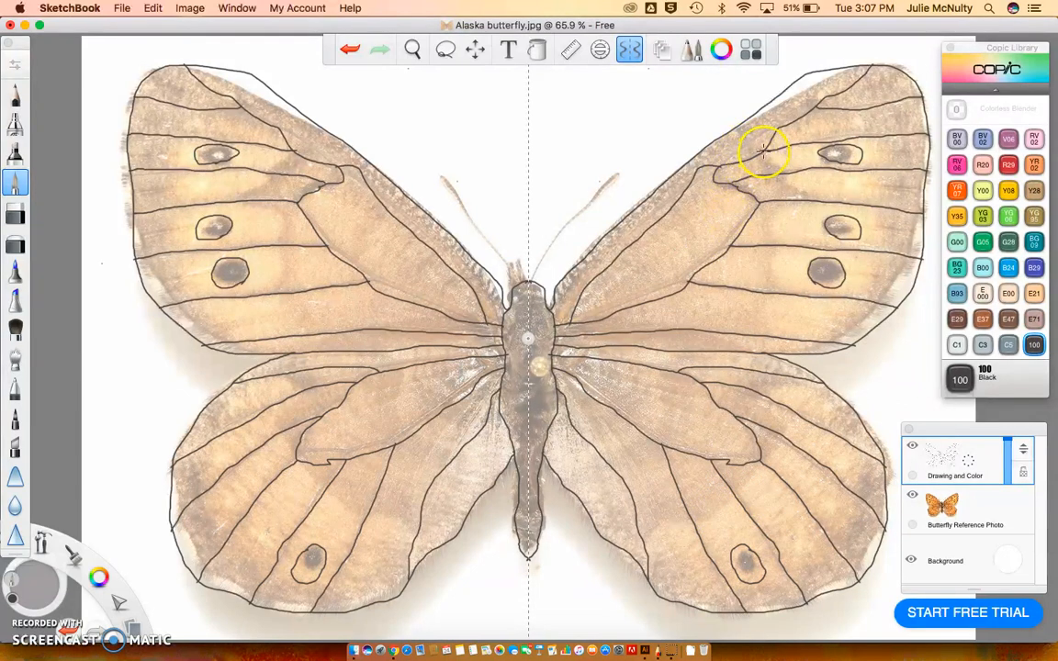
Trace the inner edge of the upper wings' outer band and add the missing inner veins on both wing pairs.
mouse_move(763, 149)
mouse_down()
mouse_move(799, 202)
mouse_move(775, 220)
mouse_move(775, 296)
mouse_move(762, 339)
mouse_up()
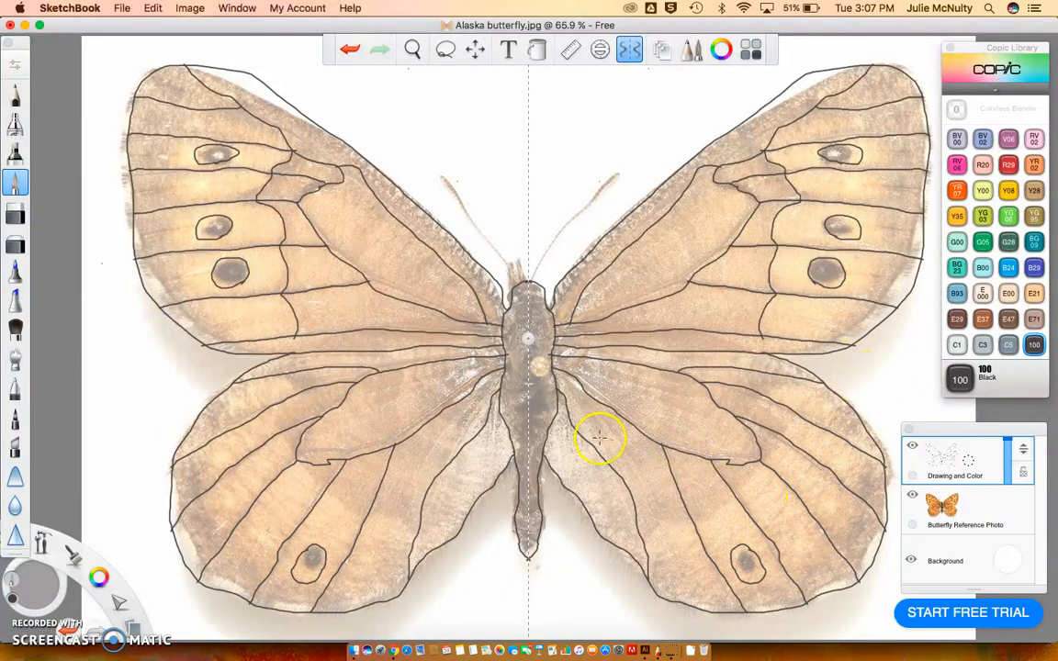
mouse_move(505, 362)
mouse_down()
mouse_move(417, 387)
mouse_move(306, 458)
mouse_up()
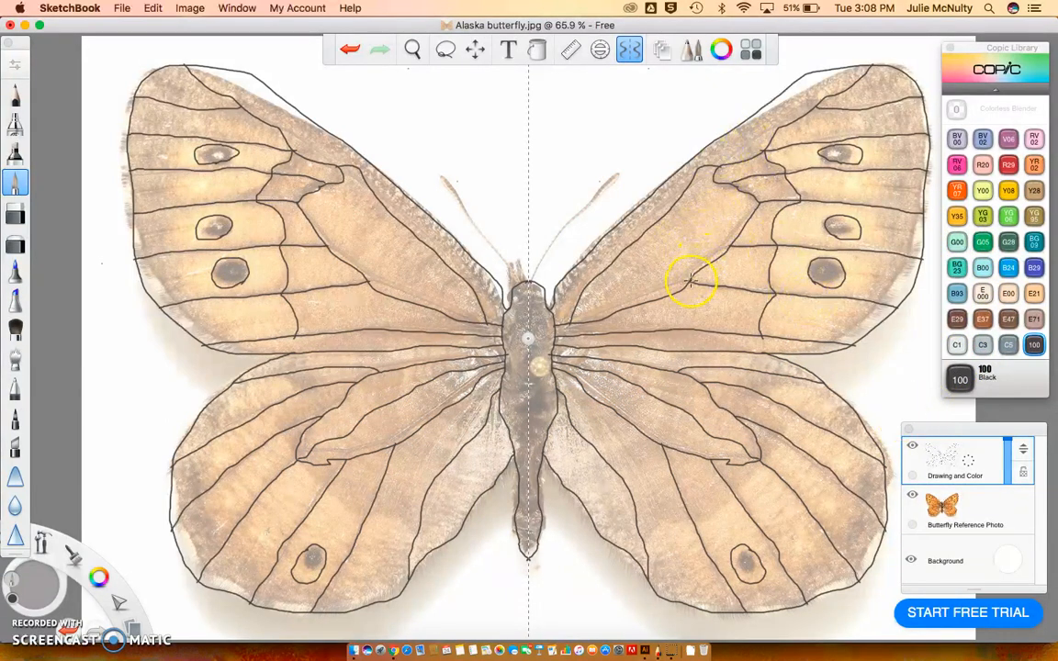
mouse_move(689, 282)
mouse_down()
mouse_move(685, 267)
mouse_move(640, 241)
mouse_up()
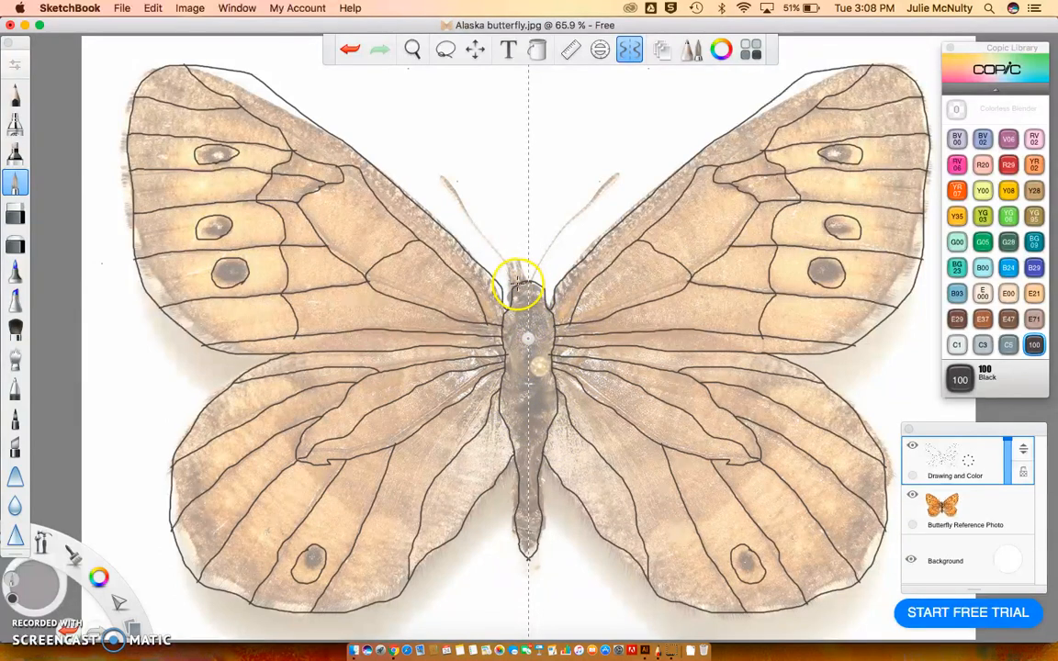
Outline the antennae above the head and trace the inner edge of the lower wings' outer band.
mouse_move(520, 283)
mouse_down()
mouse_move(444, 186)
mouse_move(440, 161)
mouse_move(523, 284)
mouse_up()
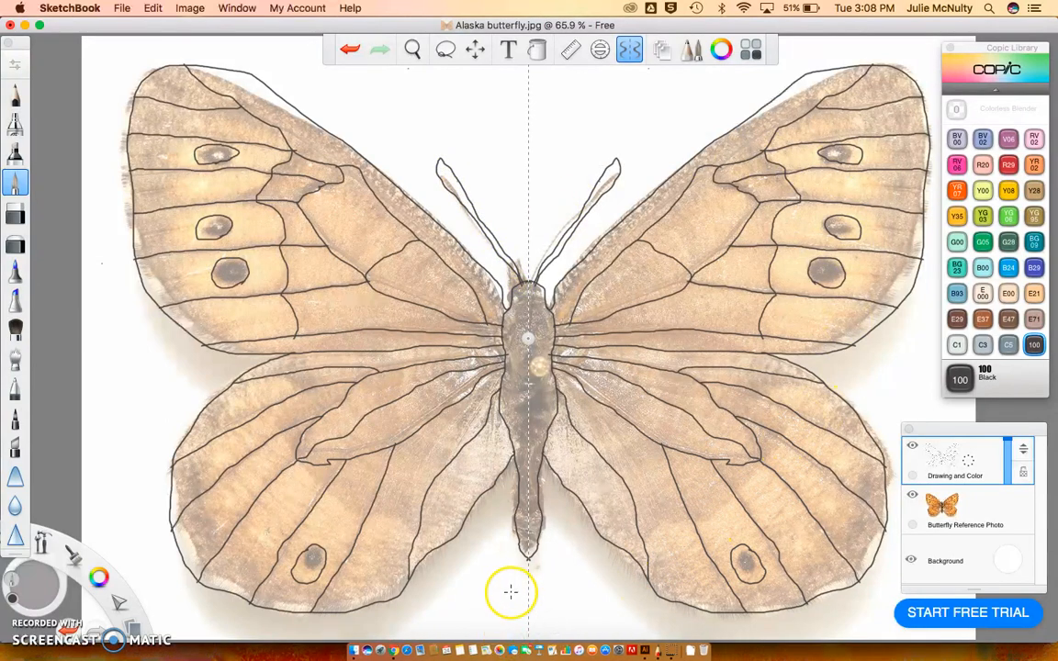
mouse_move(470, 510)
mouse_down()
mouse_move(422, 524)
mouse_move(369, 518)
mouse_up()
mouse_move(337, 509)
mouse_down()
mouse_move(291, 505)
mouse_move(259, 443)
mouse_move(297, 336)
mouse_up()
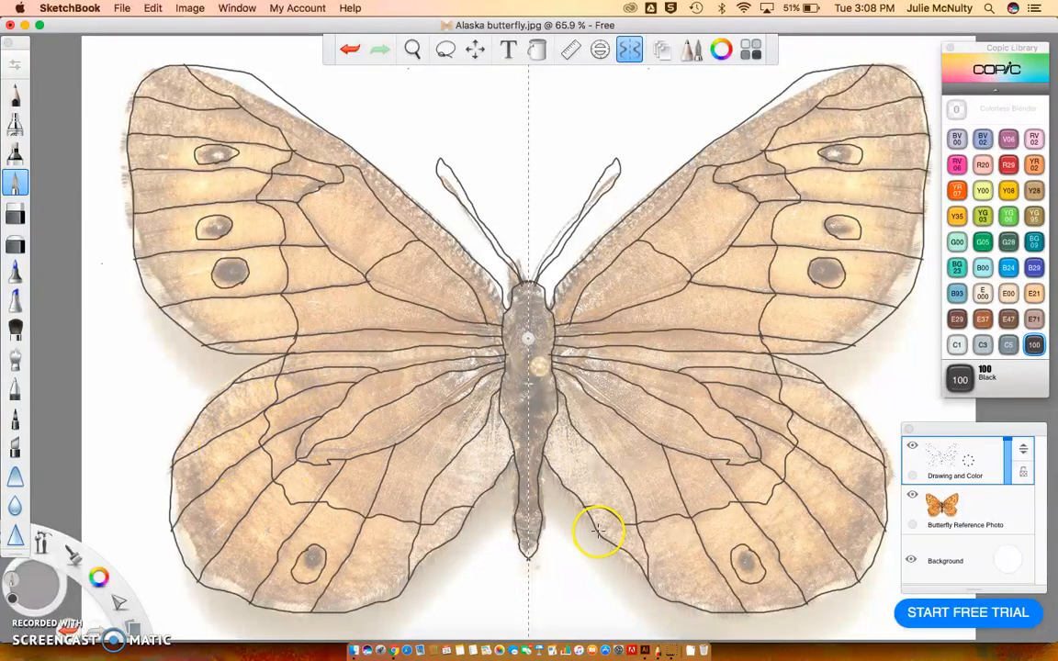
Check the tracing by hiding and reshowing the Butterfly Reference Photo layer, and likewise the Drawing and Color layer.
click(913, 497)
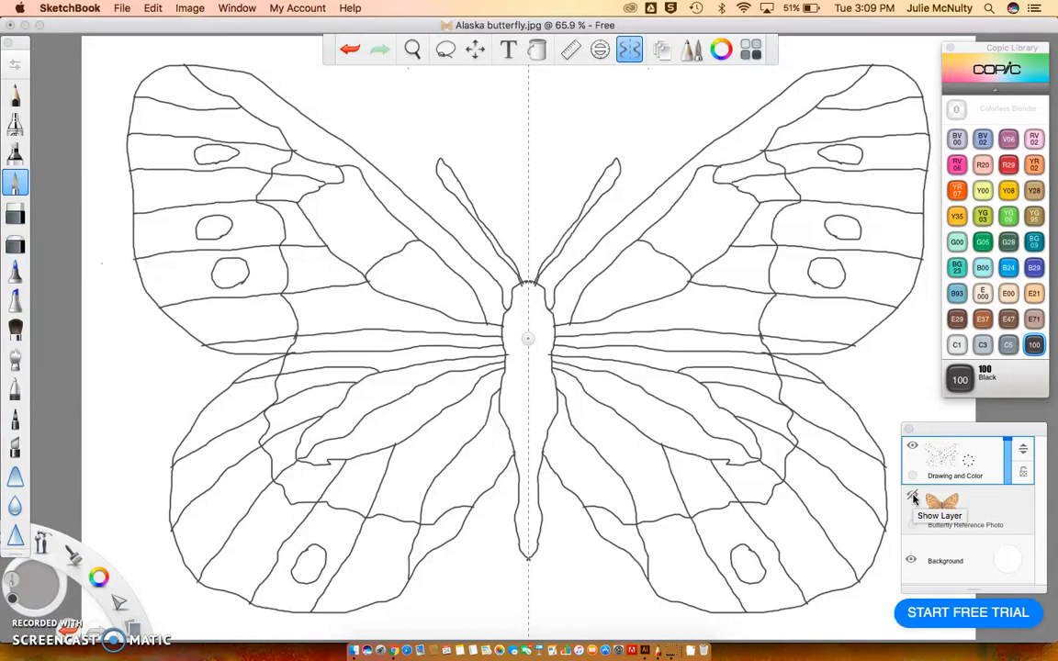
click(914, 497)
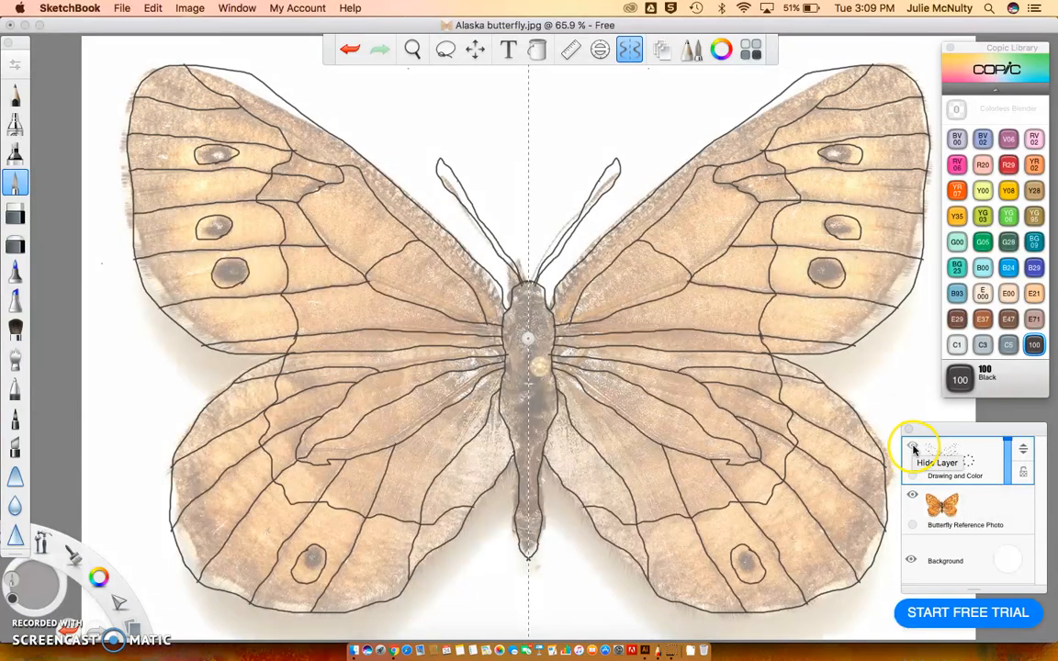
click(914, 448)
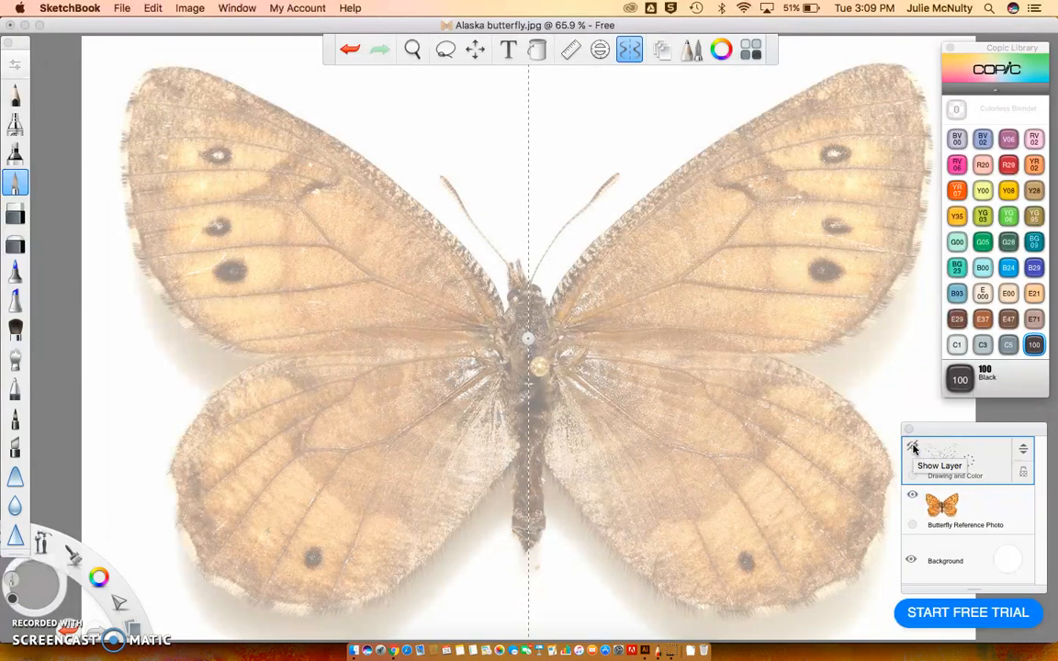
click(915, 448)
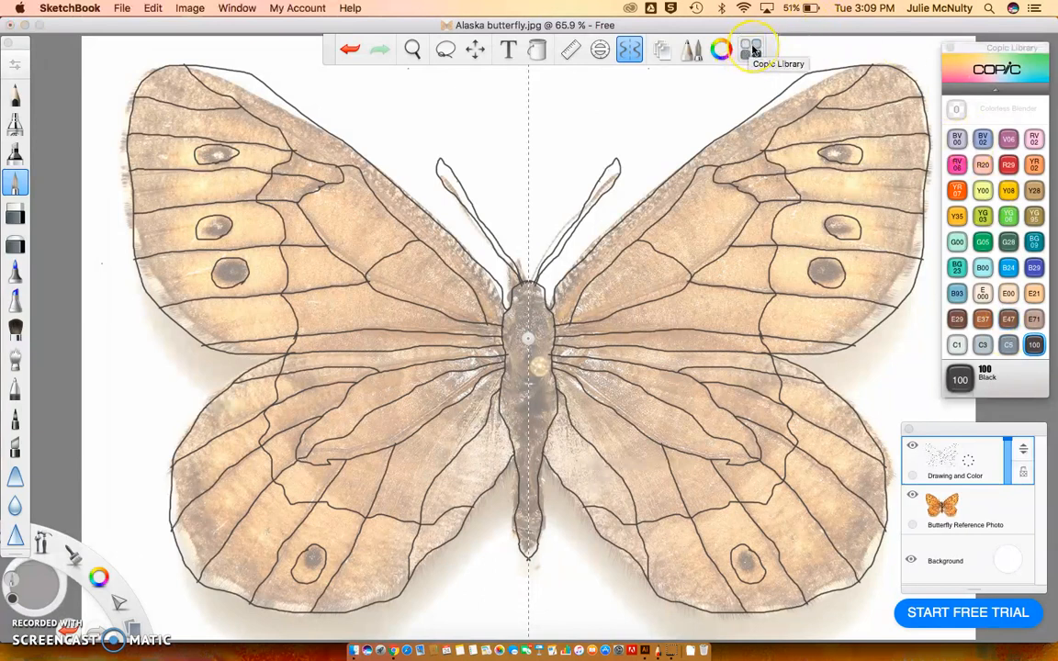
Look over the Copic Library and the Color Editor as colour sources, leaving only the Copic Library open.
click(752, 51)
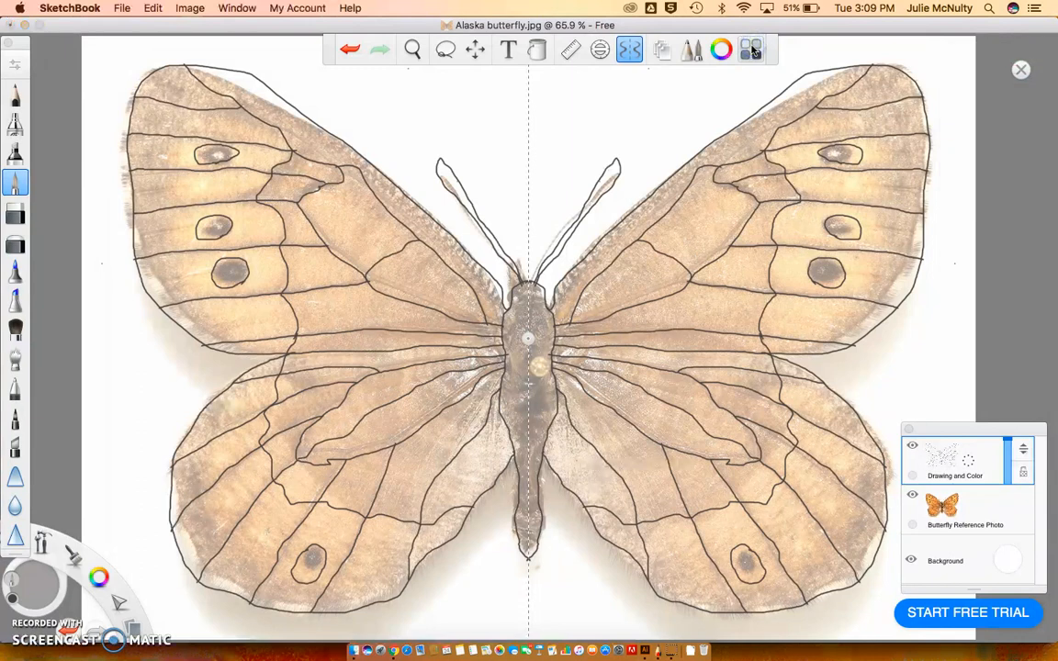
click(752, 50)
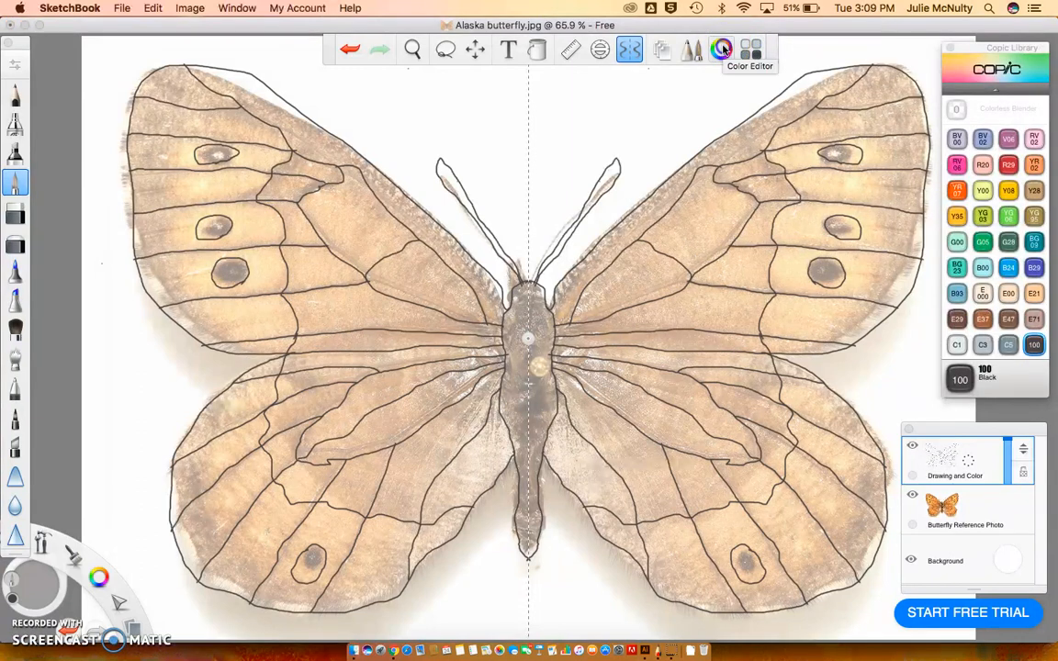
click(722, 49)
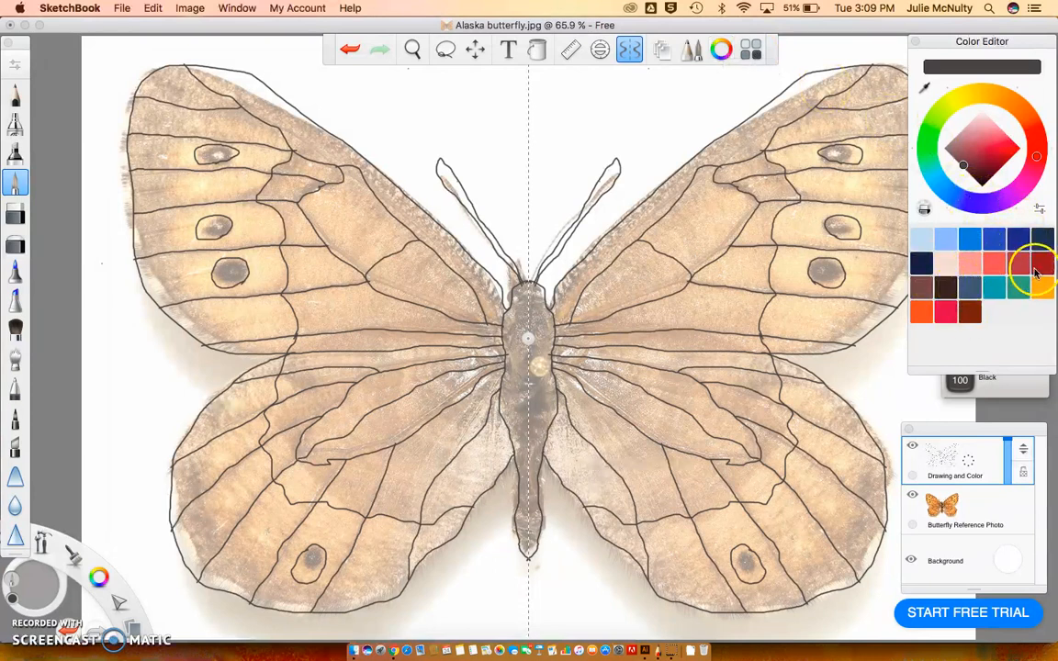
click(916, 43)
click(752, 51)
click(753, 51)
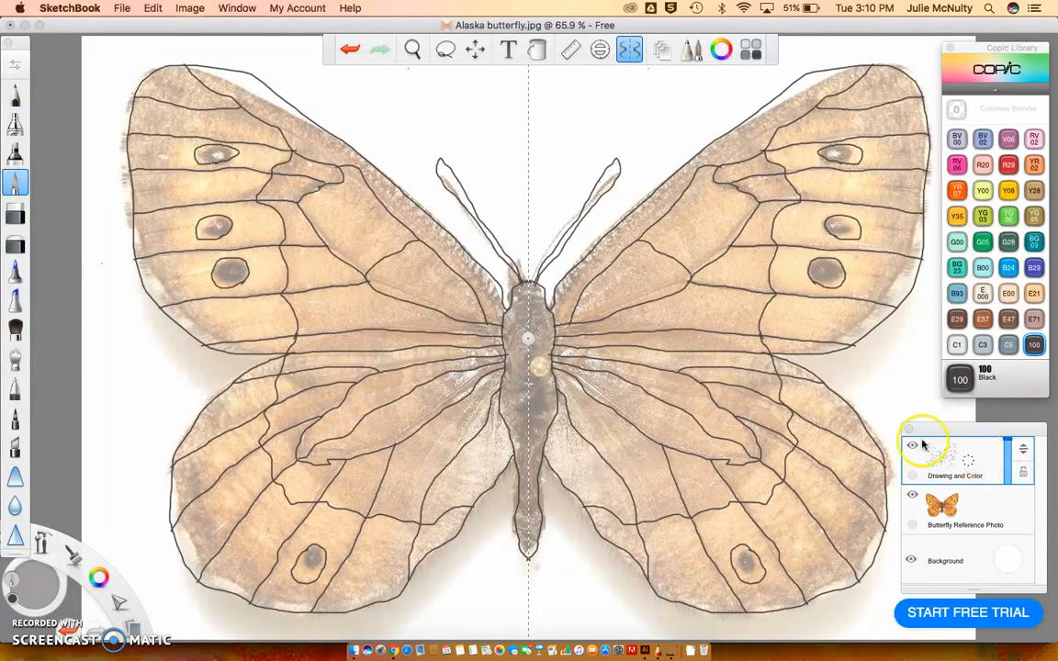
Switch to the flood fill tool and hide the Butterfly Reference Photo layer.
click(28, 181)
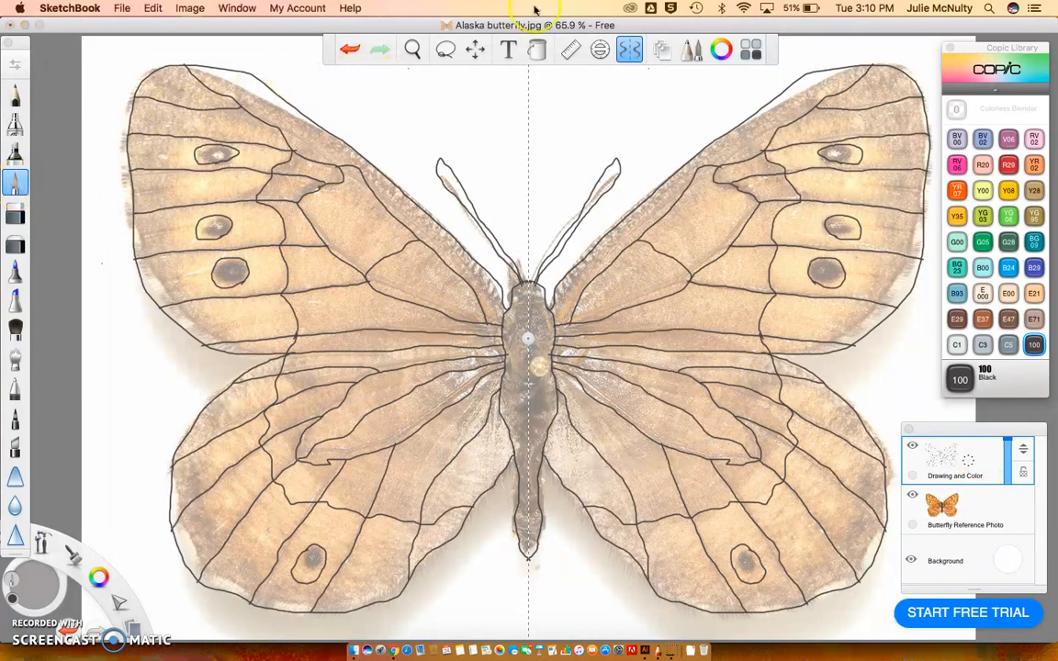
click(541, 52)
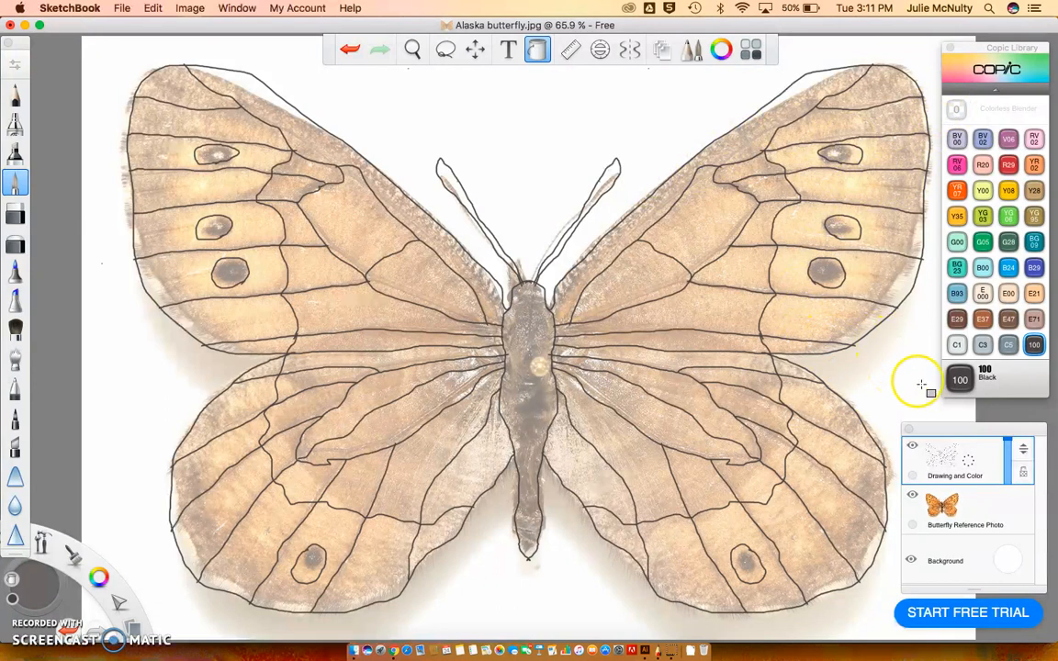
click(912, 497)
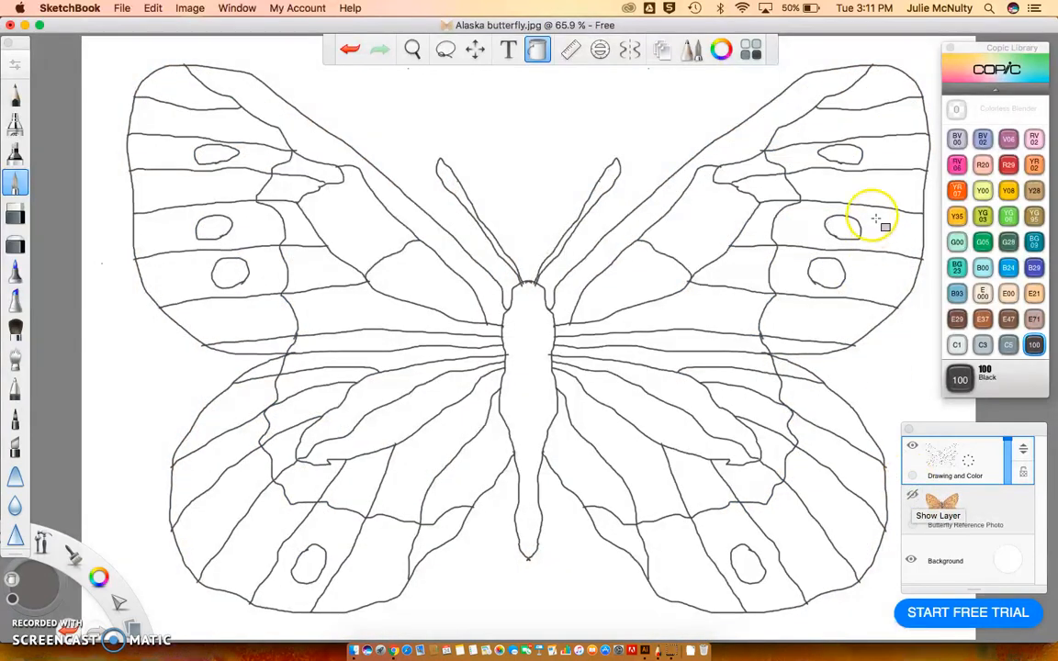
Fill four alternating outer-band cells of the right upper wing with B24 Sky, starting at the wing tip and skipping the eyespots.
click(1007, 269)
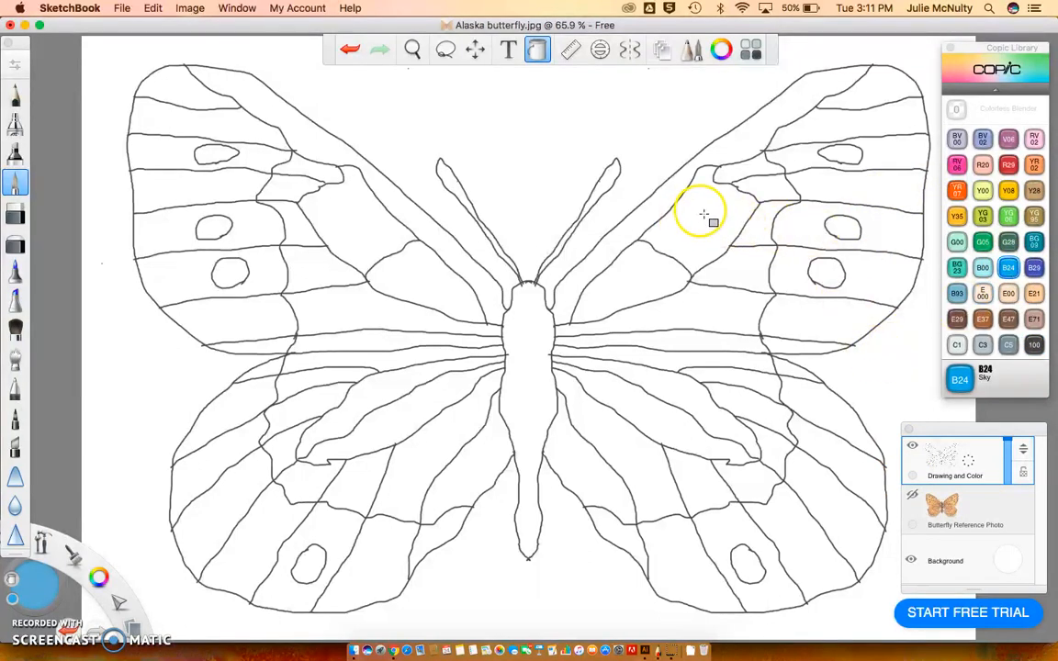
click(877, 80)
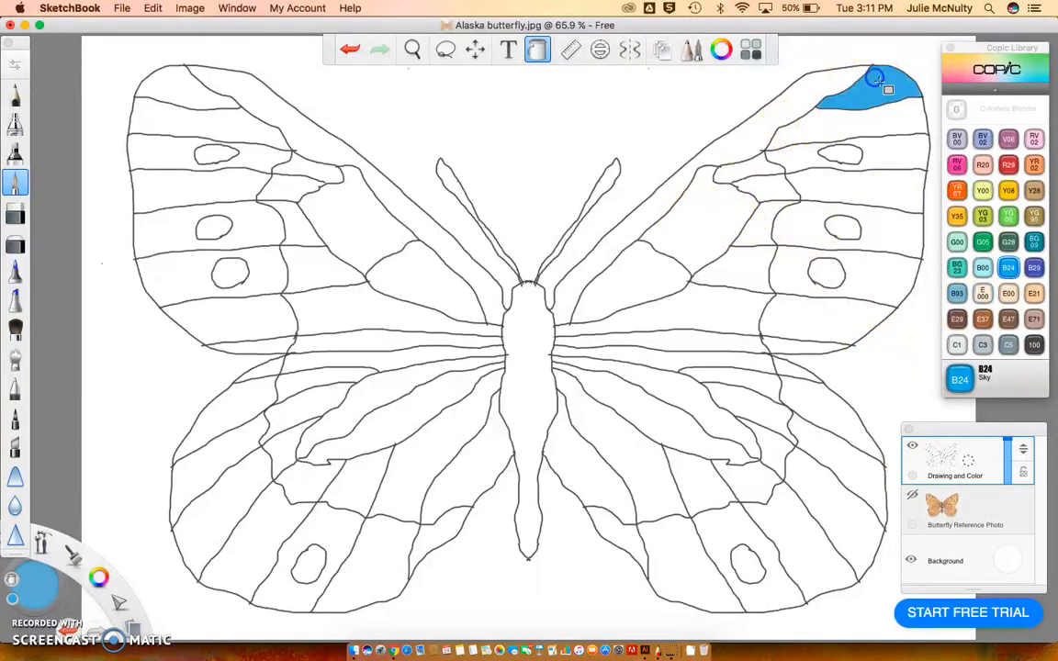
click(893, 147)
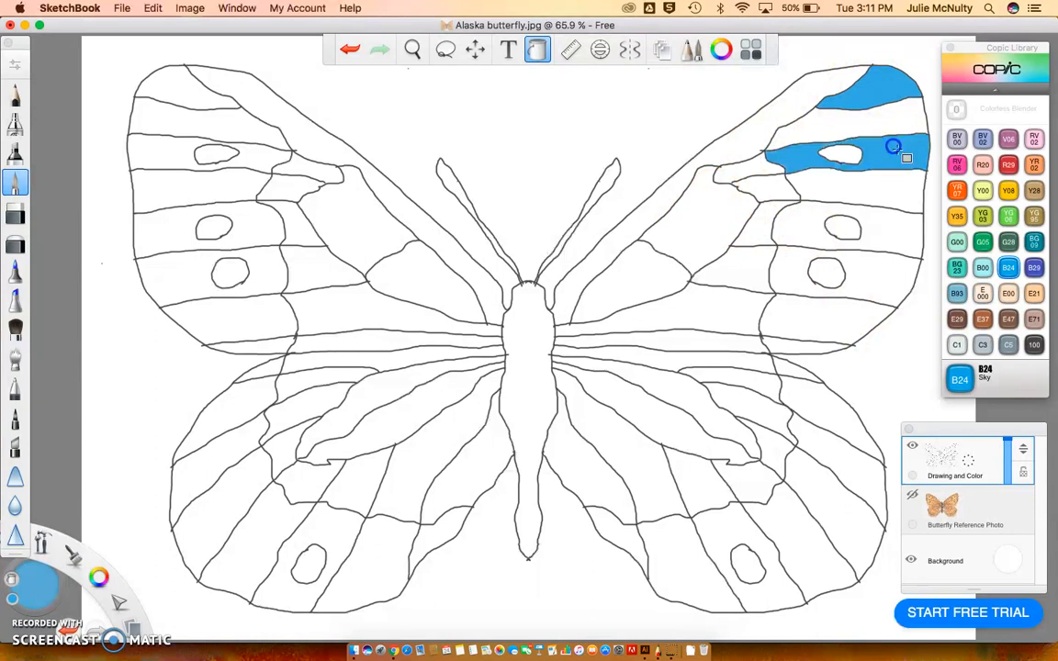
click(886, 228)
click(841, 316)
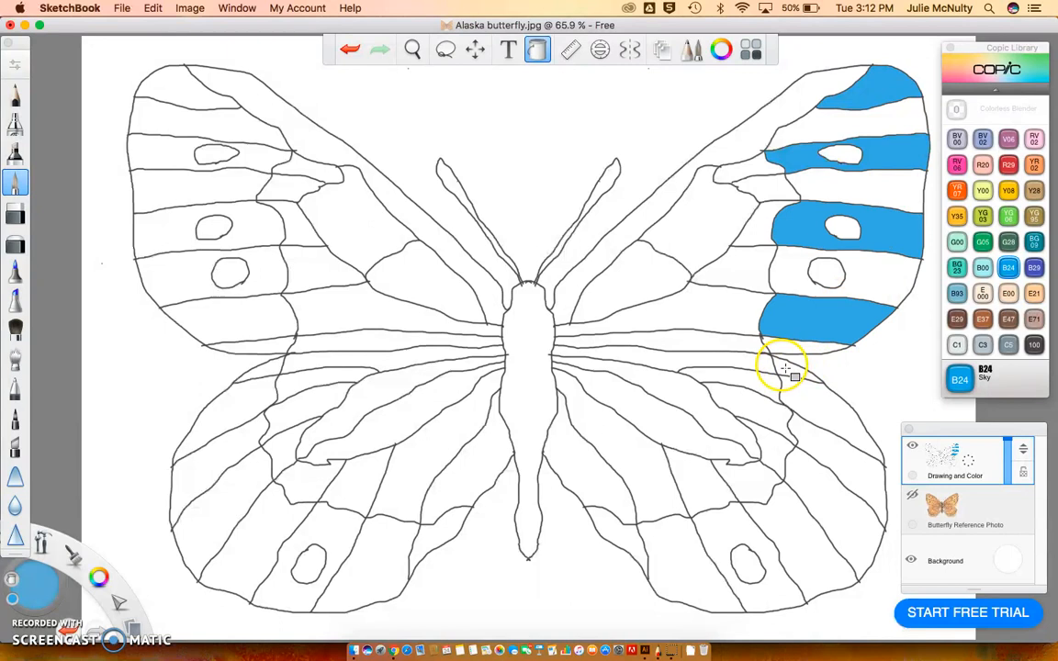
Fill alternating outer-band cells of the right lower wing with B24 Sky, leaving the eyespot cell white.
click(822, 442)
click(802, 545)
click(684, 570)
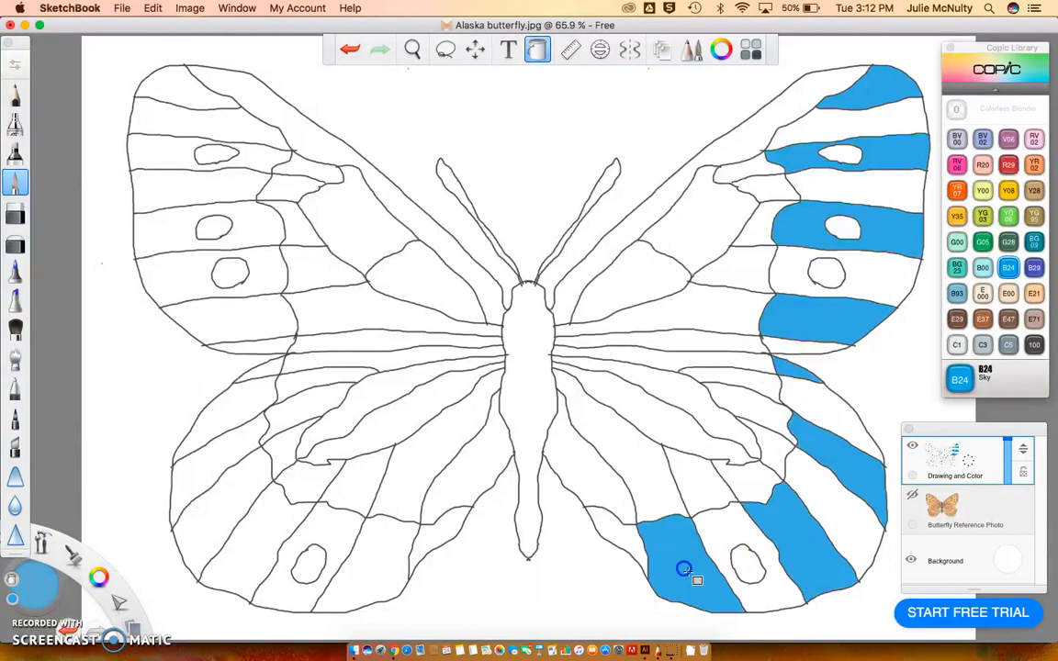
Fill the four matching alternating outer-band cells of the left upper wing with B24 Sky, leaving the eyespots white.
click(170, 78)
click(151, 146)
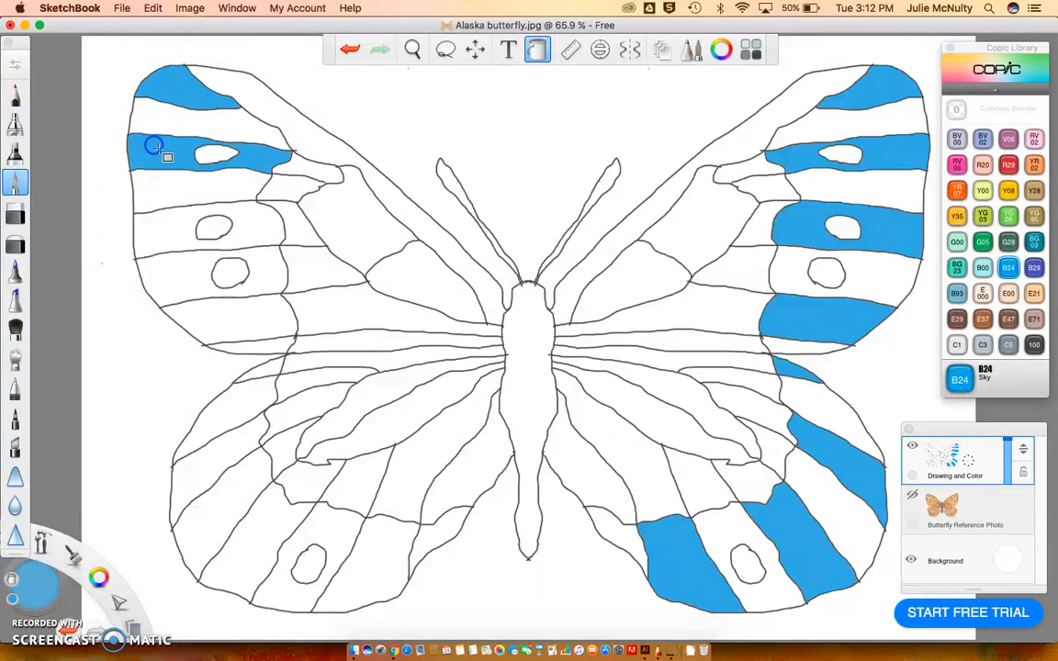
click(158, 227)
click(191, 309)
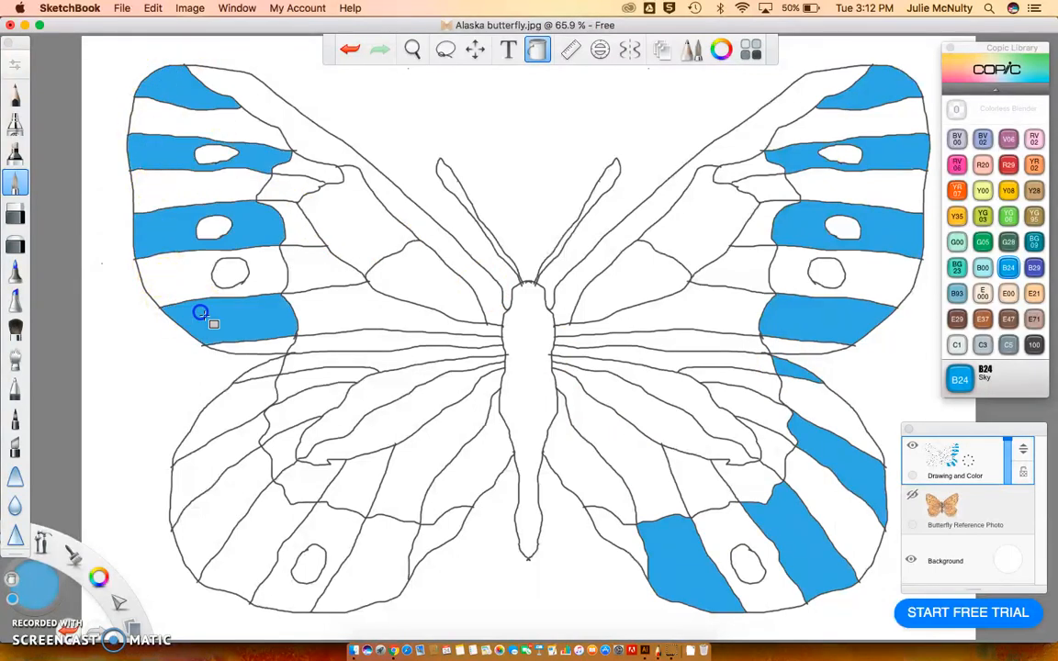
Fill the four matching alternating outer-band cells of the left lower wing with B24 Sky, leaving the eyespot cell white.
click(264, 367)
click(221, 438)
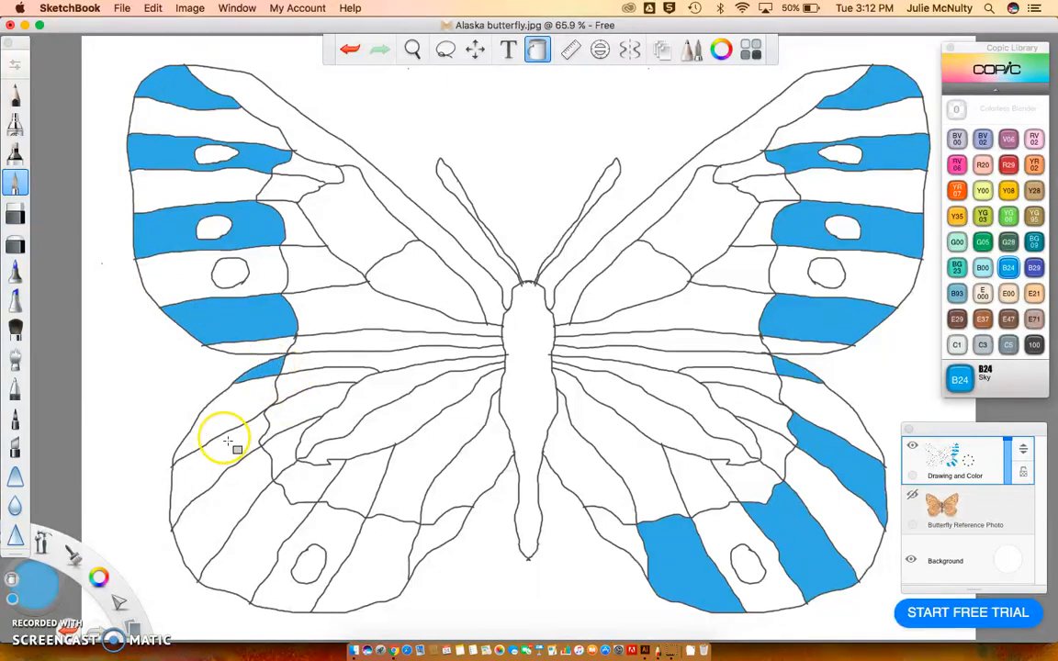
click(252, 521)
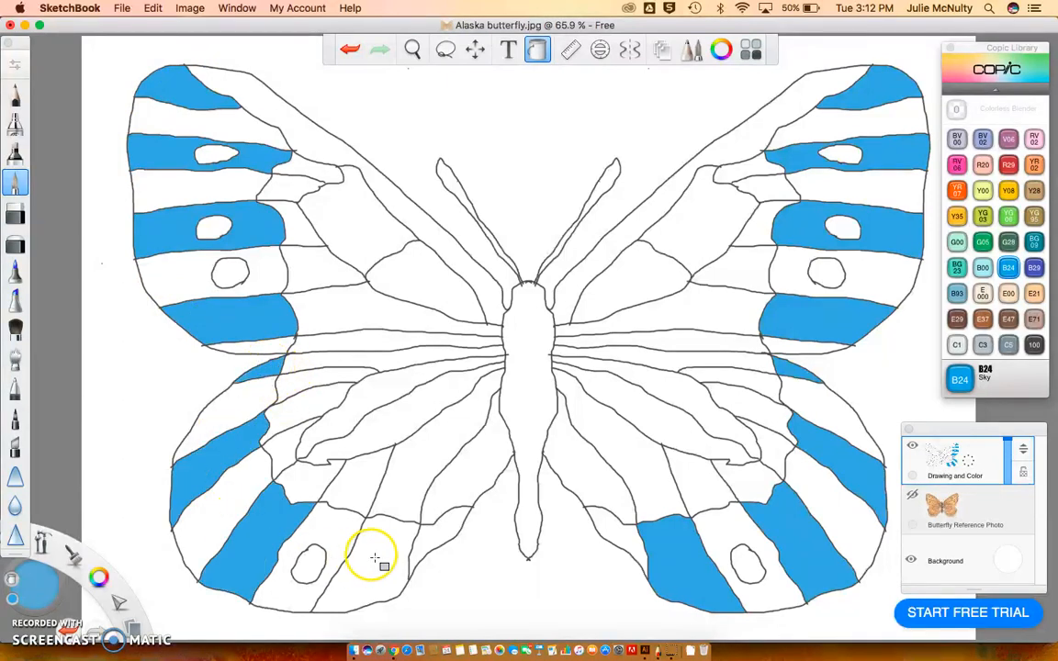
click(371, 557)
Fill the large central cell of each upper wing and the matching long curved strip of each lower wing with B00 Frost Blue.
click(975, 275)
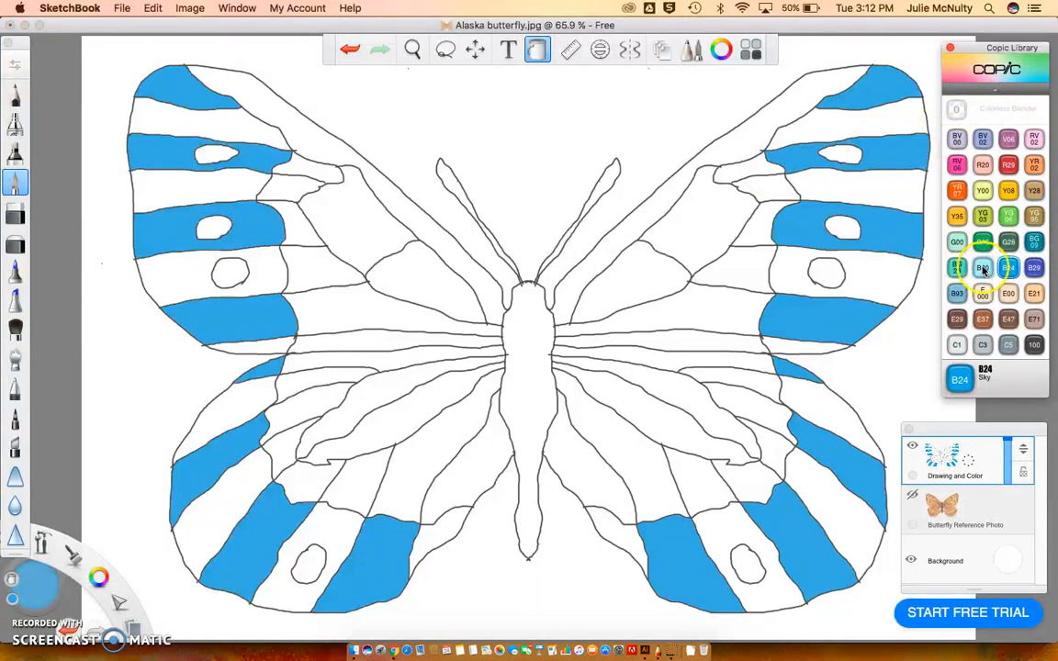
click(985, 270)
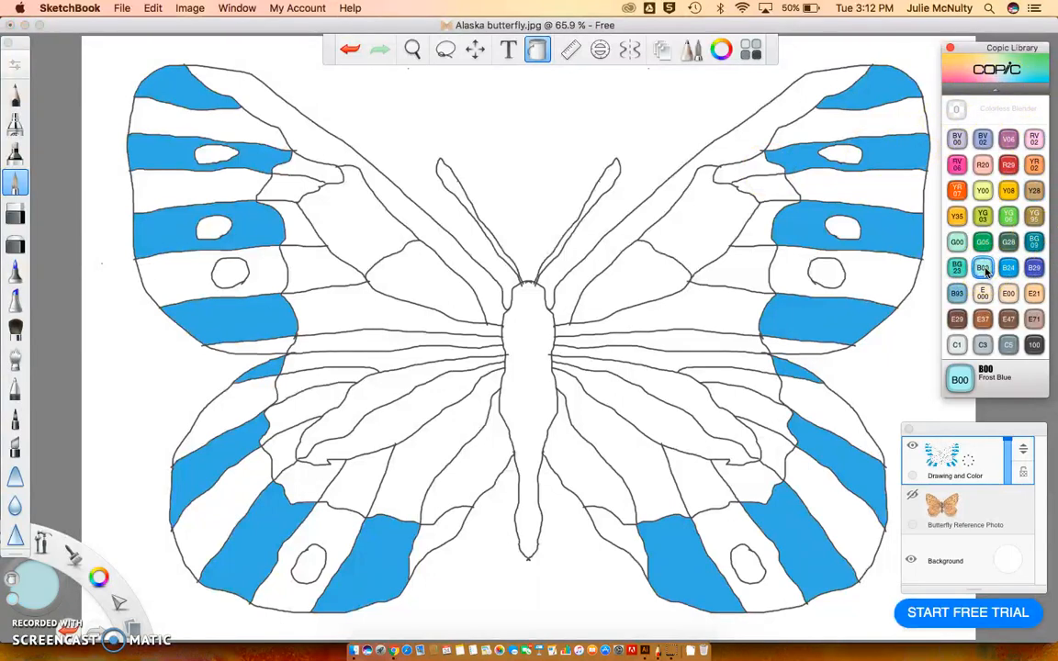
click(779, 101)
click(707, 205)
click(356, 223)
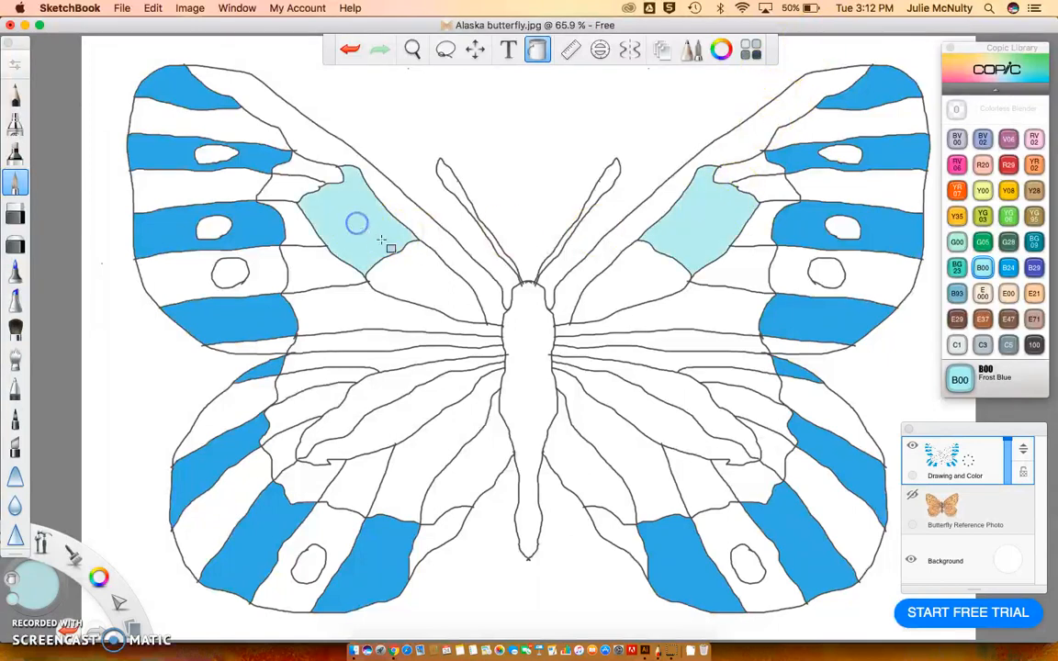
click(374, 383)
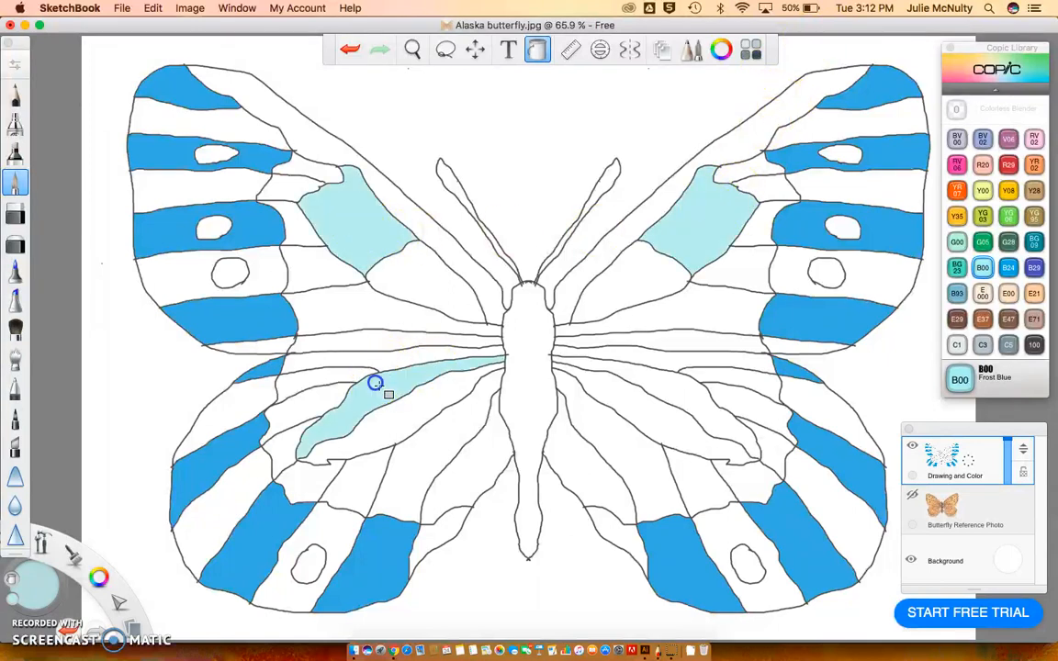
click(673, 385)
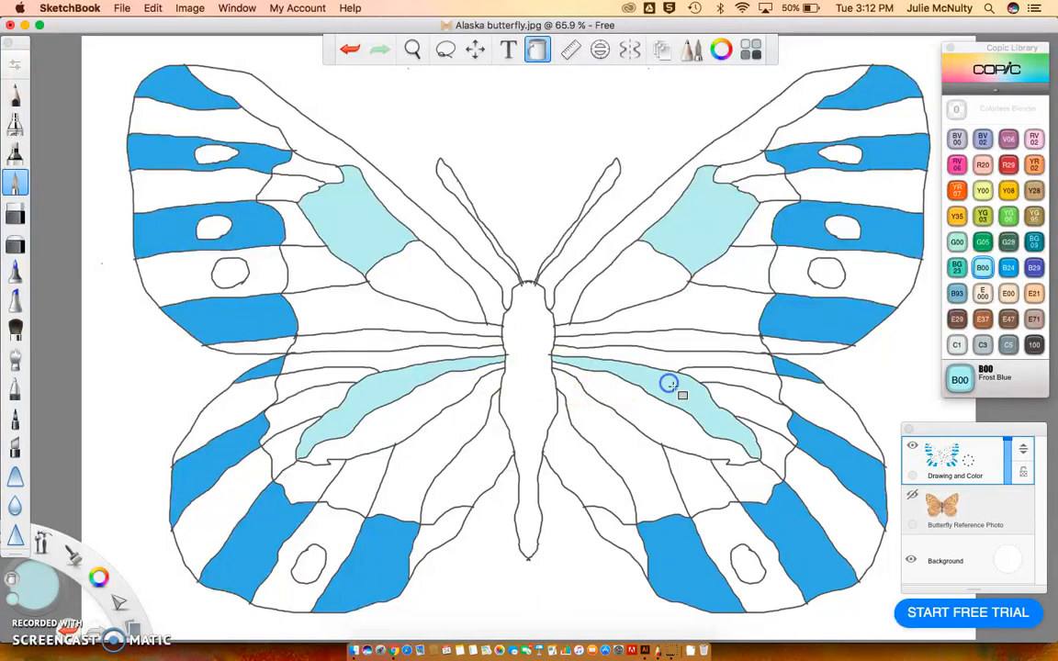
Fill the strip below the pale blue one on both lower wings and the inner cell nearest the body on both upper wings with BG23 Coral Sea.
click(958, 268)
click(599, 380)
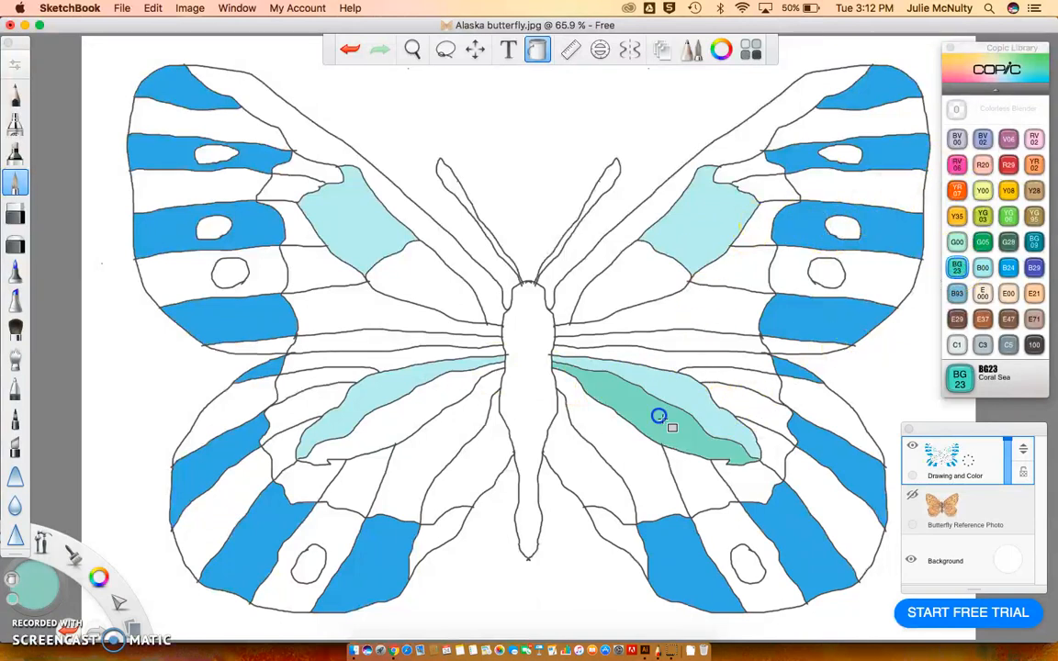
click(421, 404)
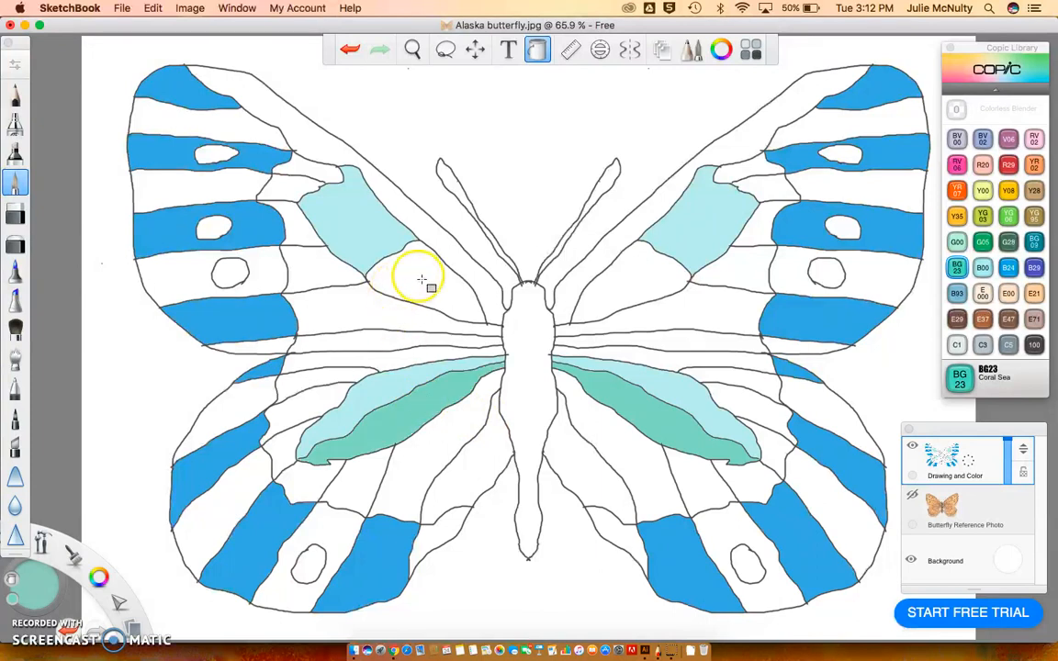
click(425, 284)
click(629, 268)
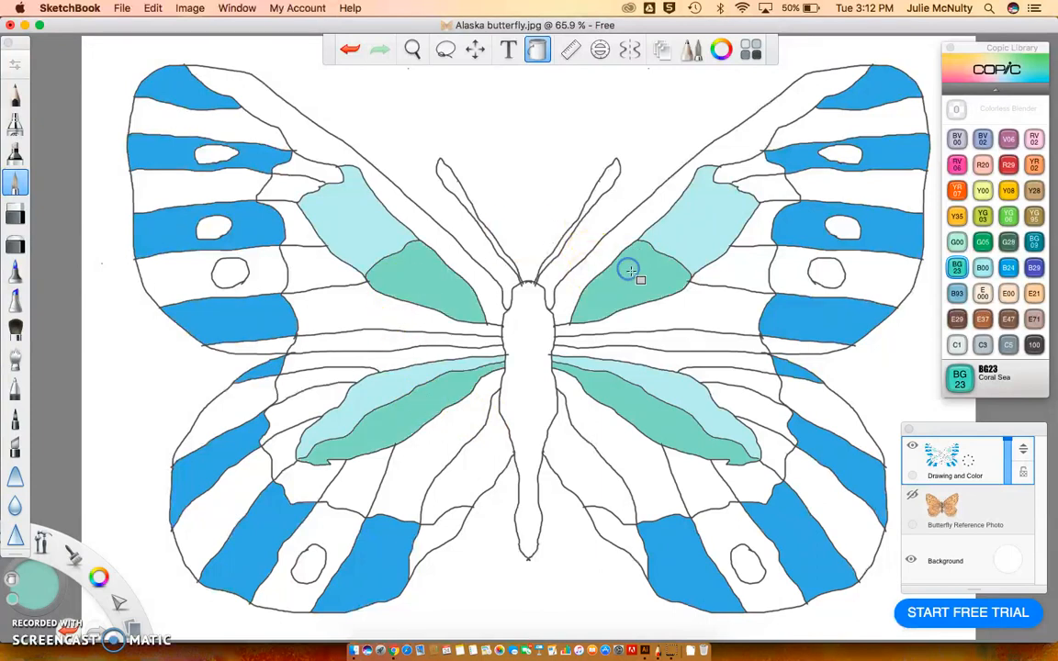
Fill the highest and lowest eyespots on both upper wings with BG23 Coral Sea.
click(843, 153)
click(206, 151)
click(823, 269)
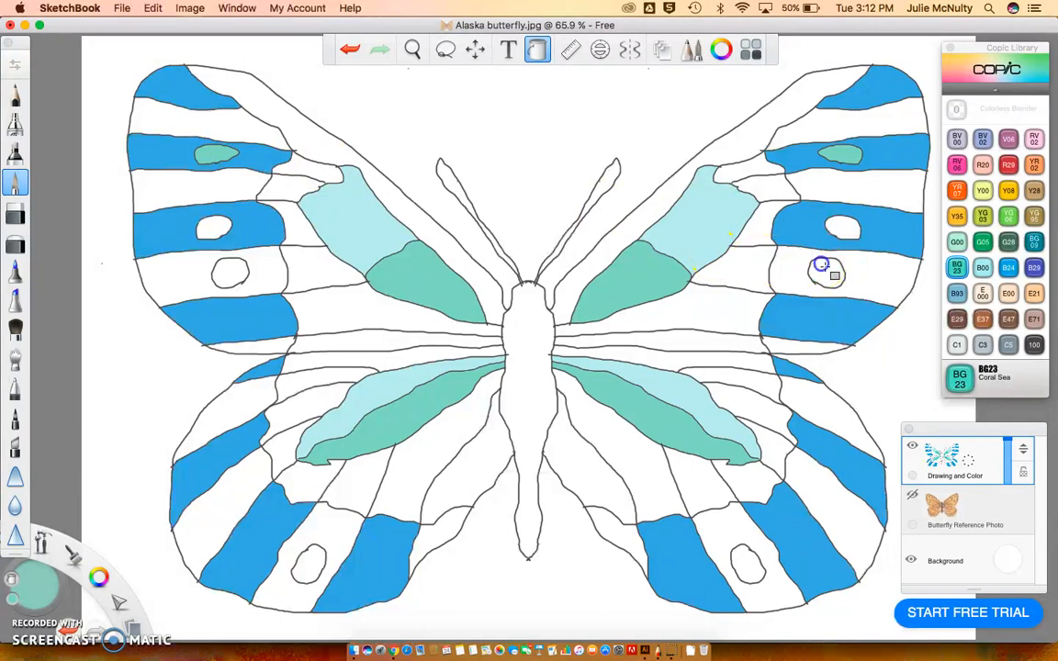
click(227, 278)
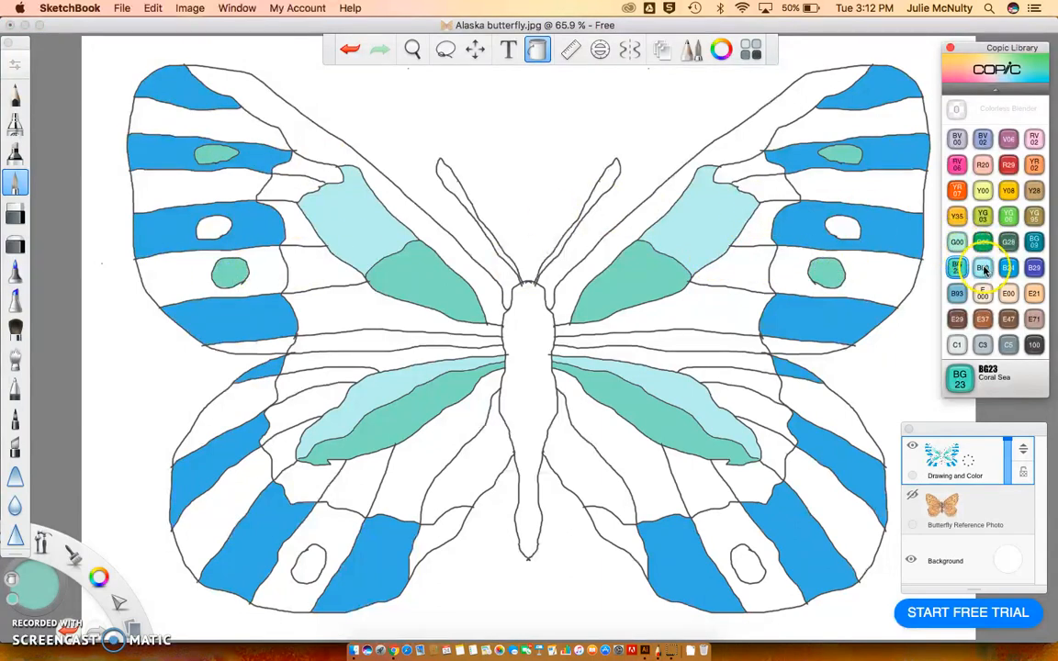
Fill the middle eyespot of each upper wing and the eyespot of each lower wing with B00 Frost Blue.
click(982, 269)
click(843, 228)
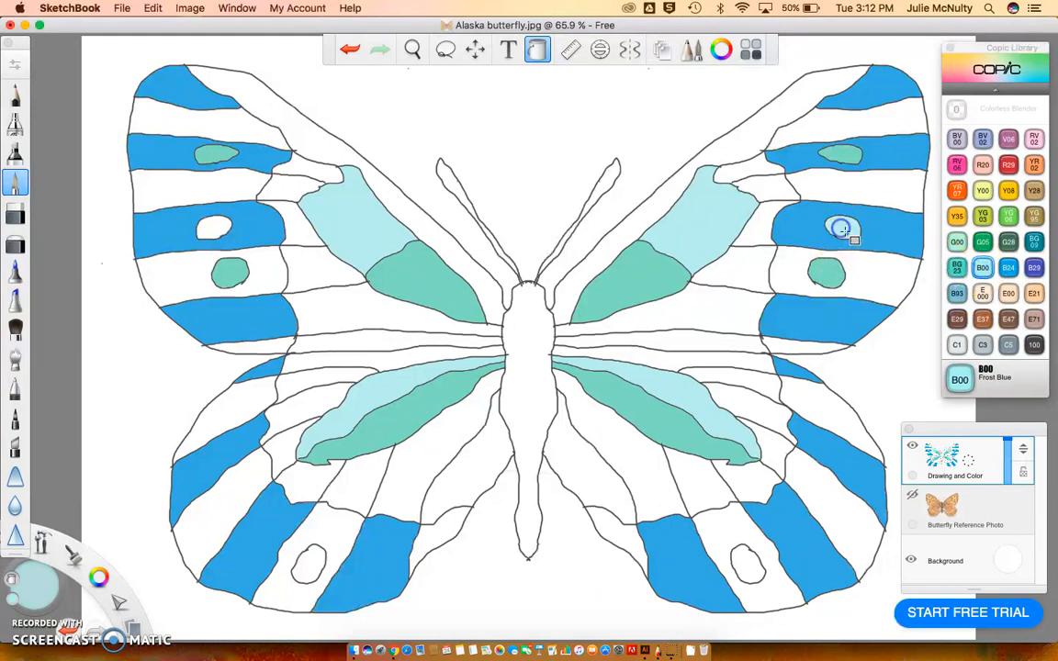
click(213, 227)
click(306, 556)
click(746, 561)
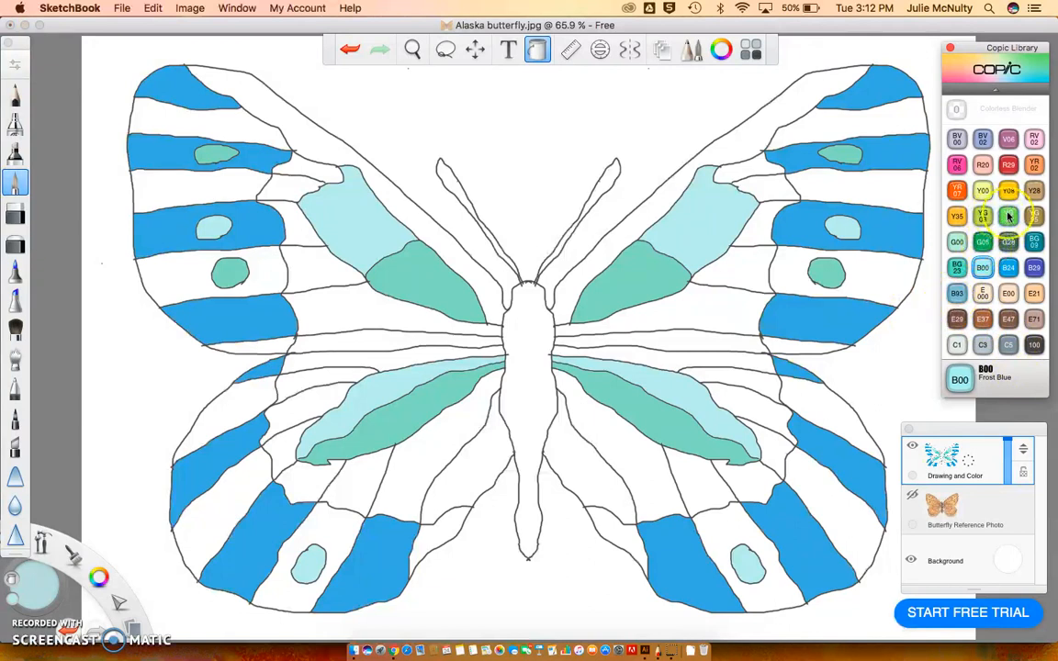
Fill four alternating inner cells of the right lower wing with G05 Emerald Green, working outward from the cell beside the abdomen.
click(983, 241)
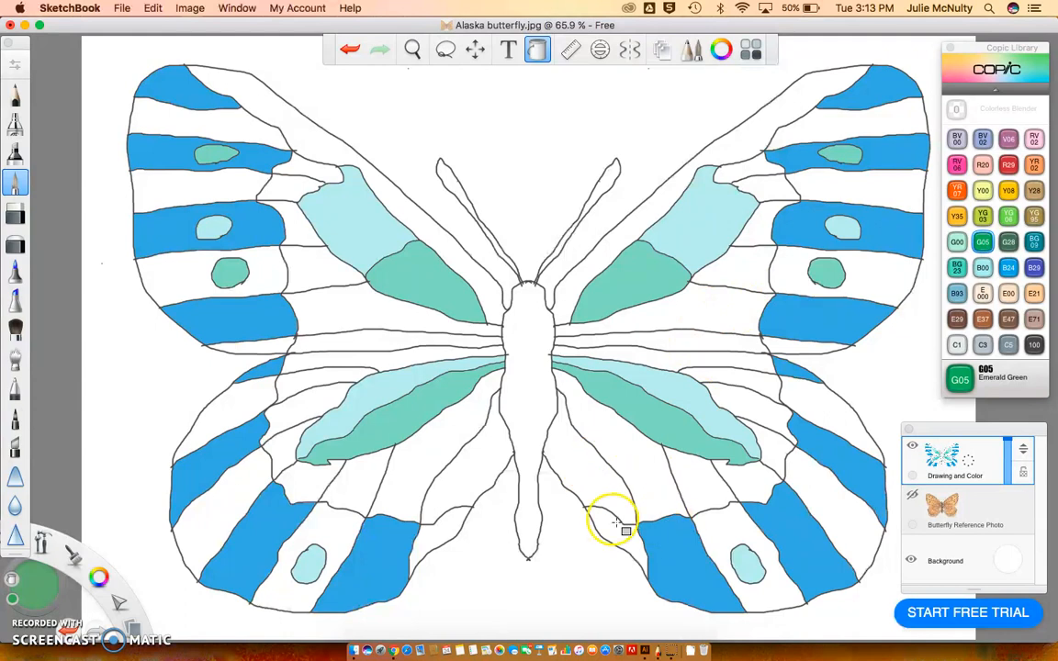
click(584, 479)
click(696, 484)
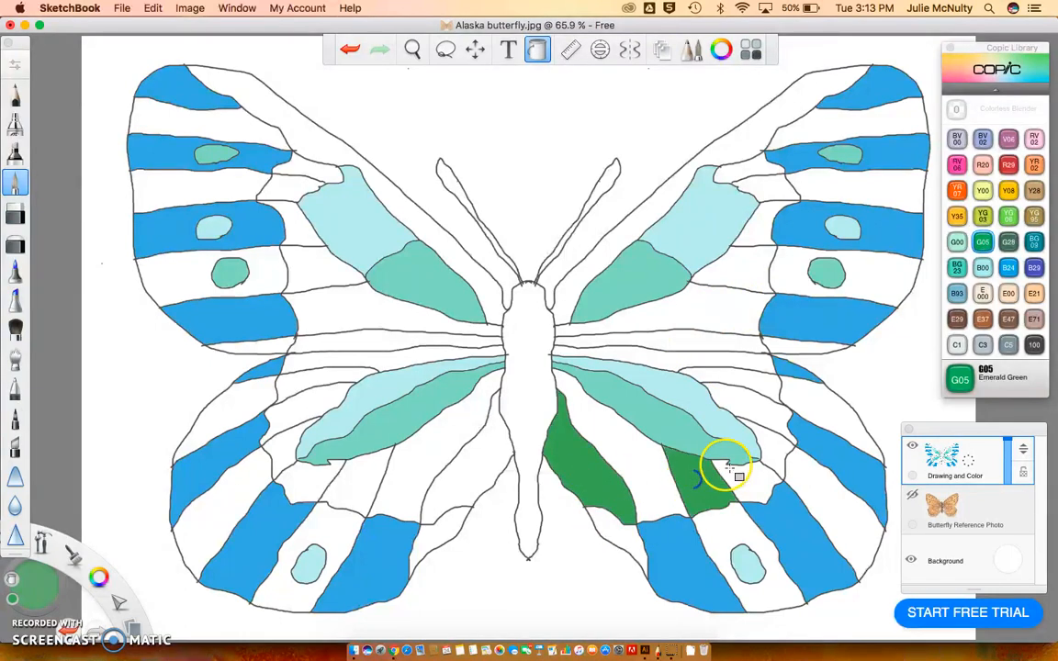
click(765, 437)
click(762, 380)
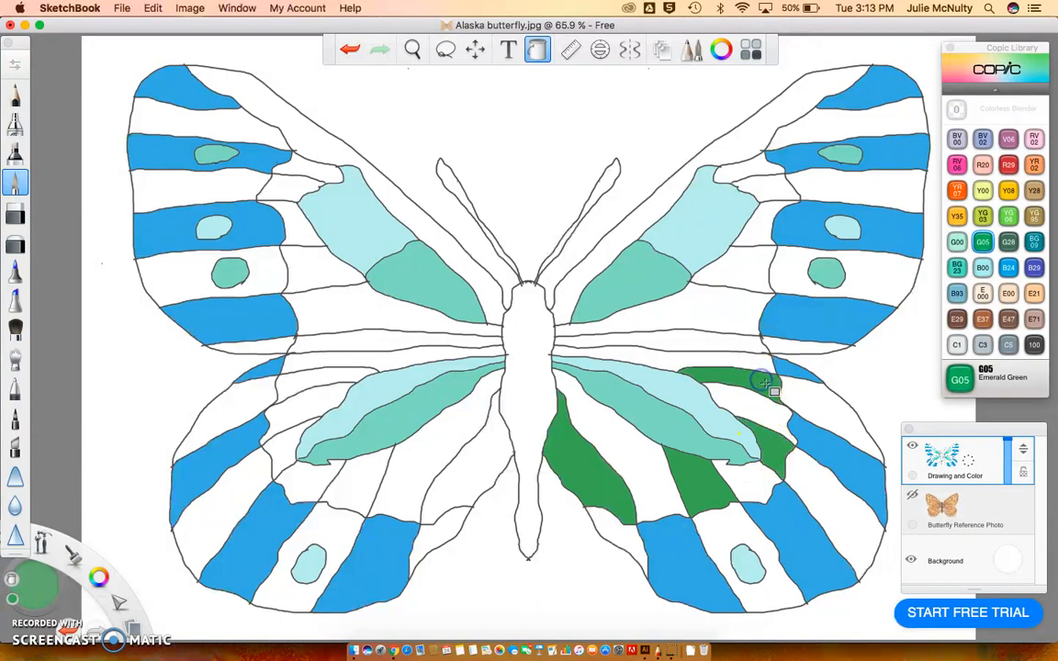
Fill the long lower strip, two alternating inner cells and the leading edge of the right upper wing with G05 Emerald Green.
click(723, 339)
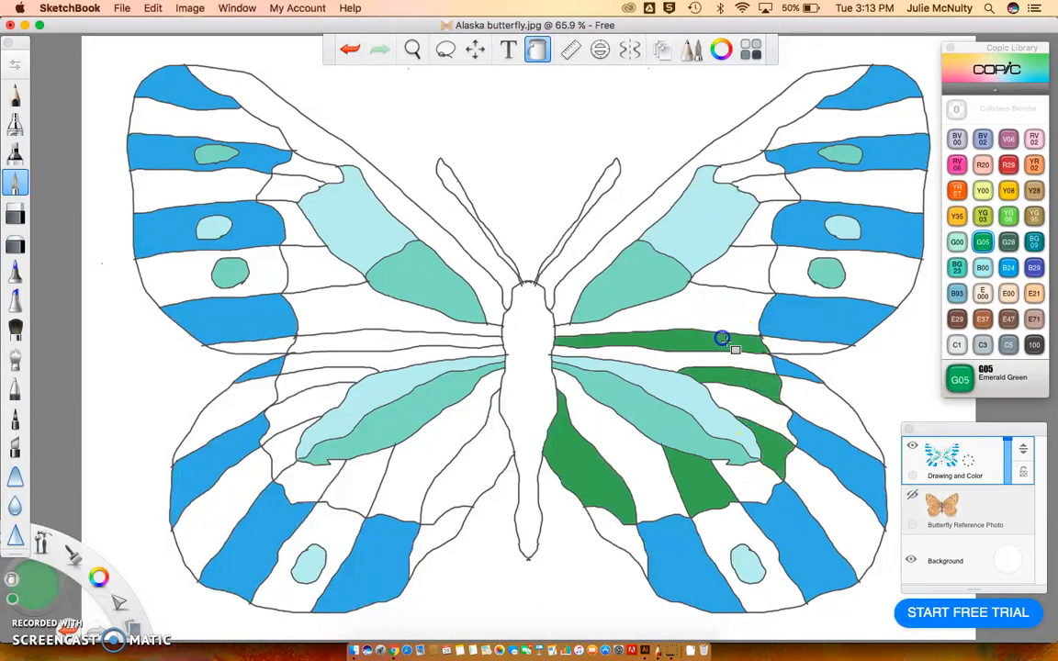
click(740, 267)
click(756, 190)
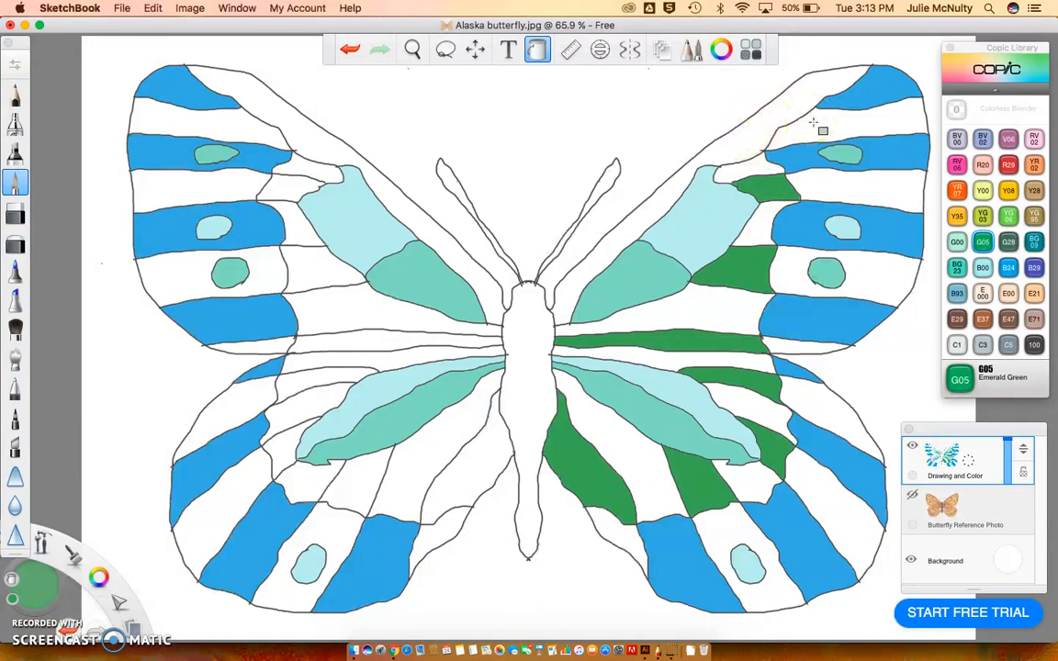
click(757, 123)
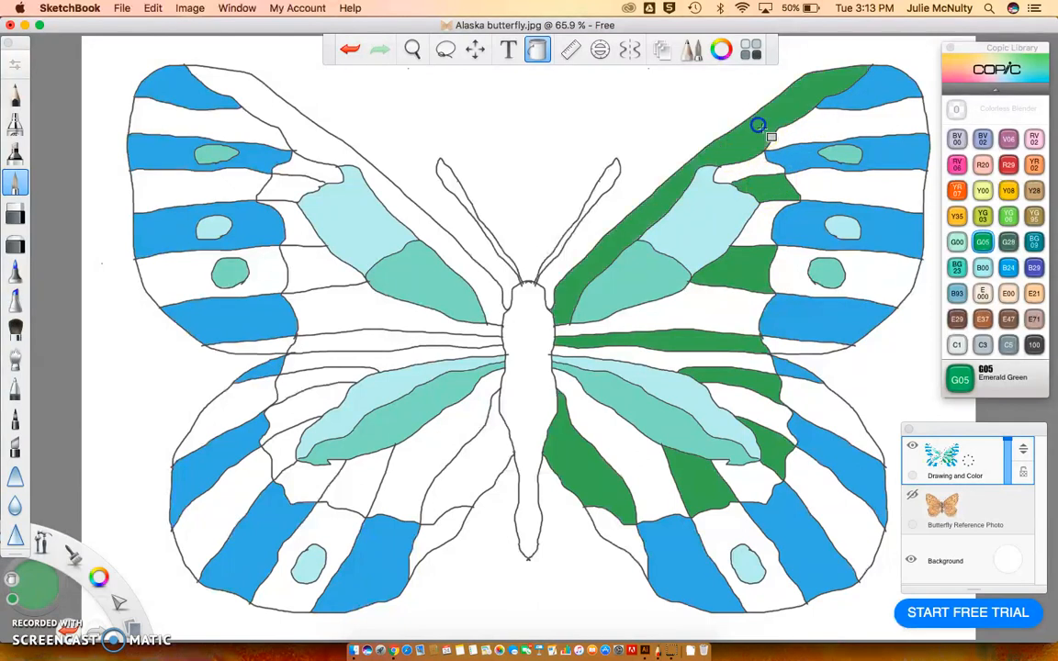
Fill the matching leading edge, two inner cells and long lower strip of the left upper wing with G05 Emerald Green.
click(429, 234)
click(284, 178)
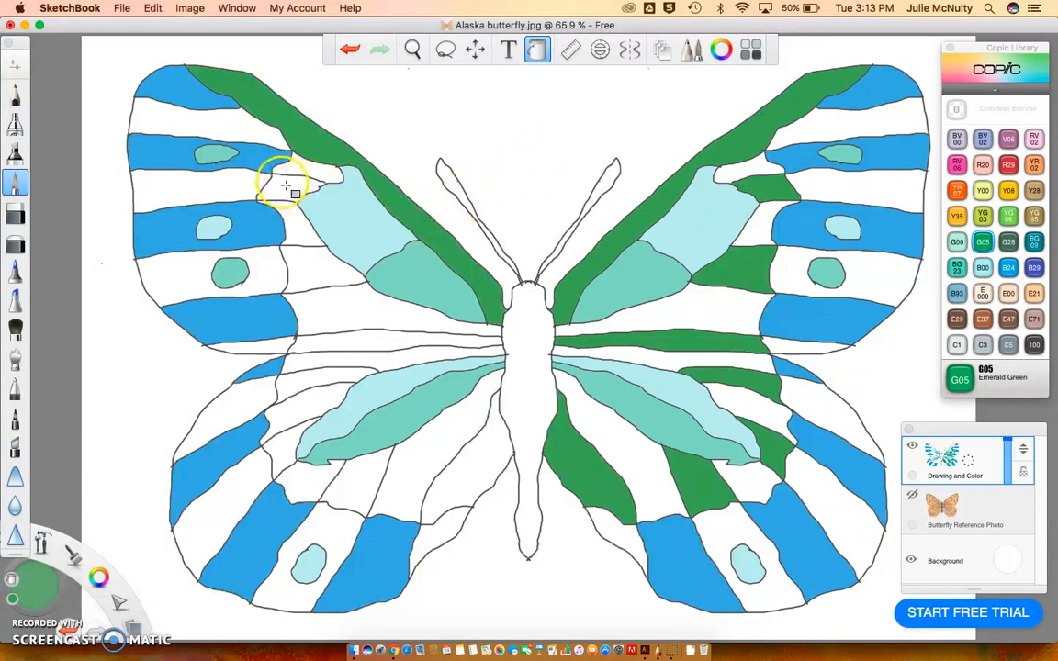
click(299, 267)
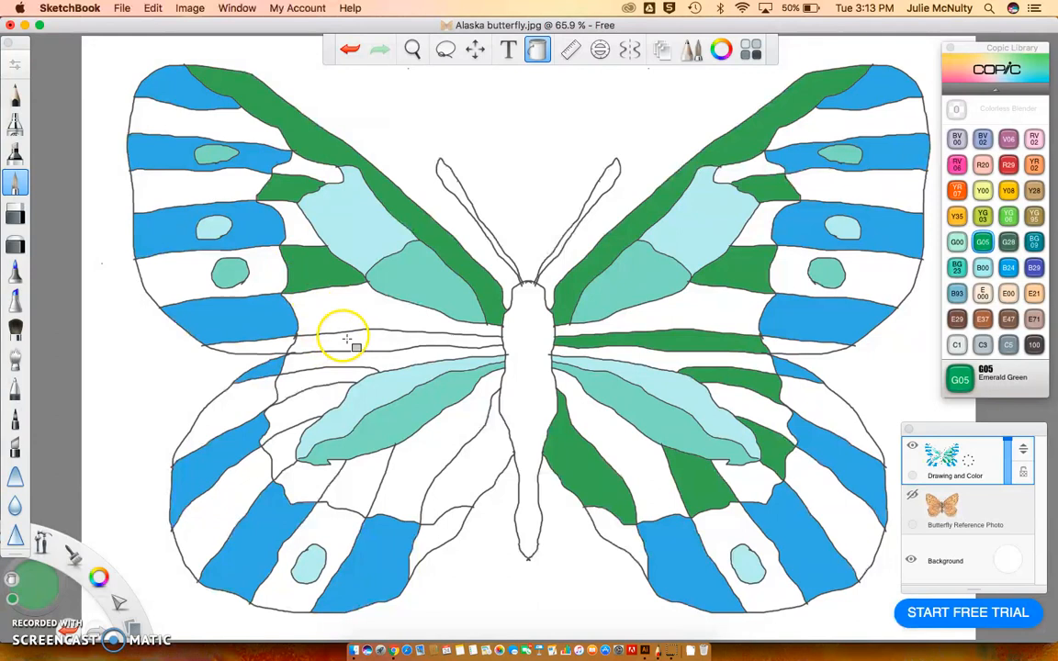
click(340, 340)
Fill the four matching alternating inner cells of the left lower wing with G05 Emerald Green.
click(312, 373)
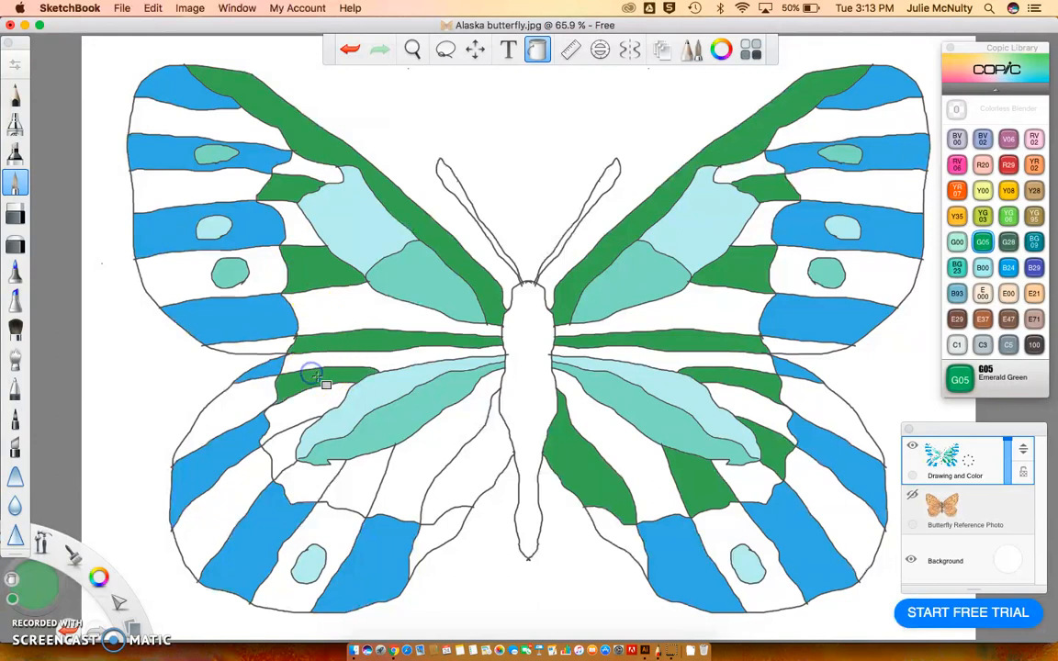
click(299, 410)
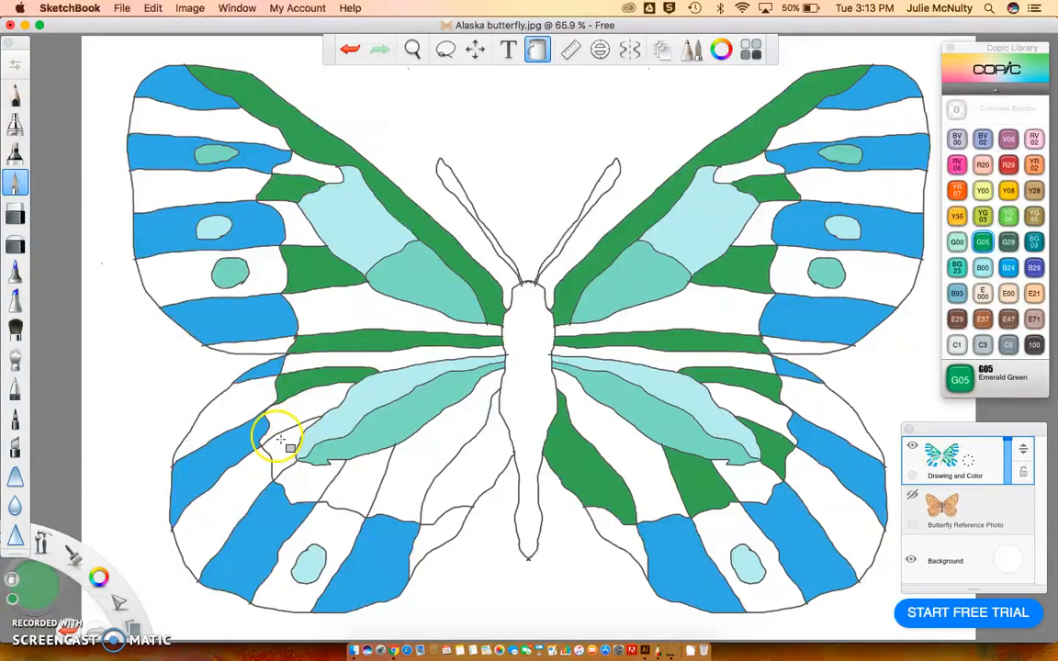
click(280, 447)
click(342, 485)
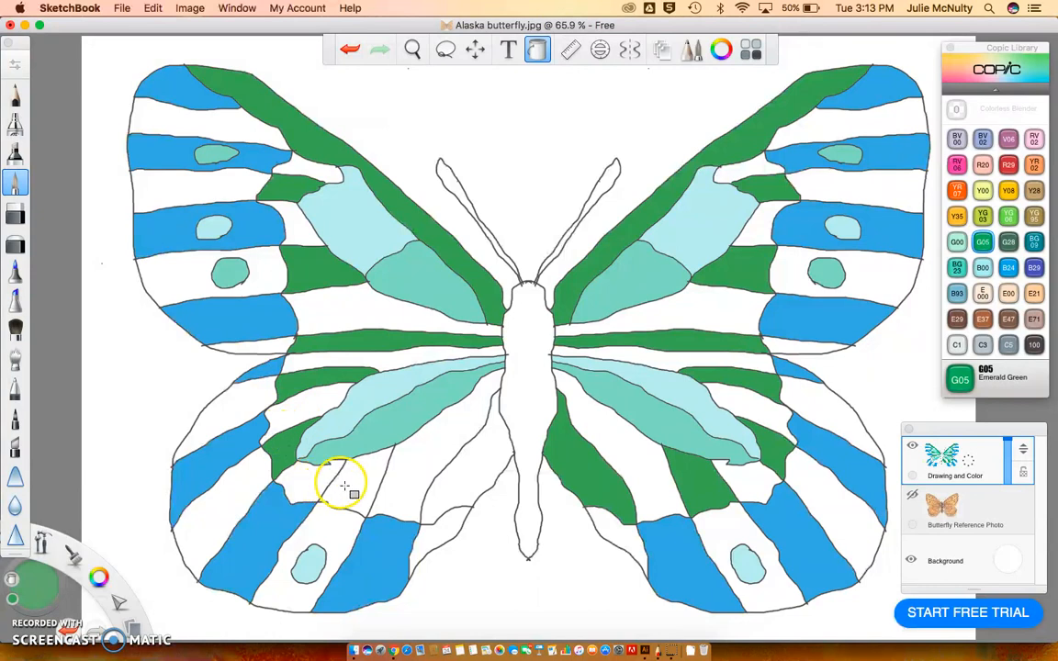
click(464, 466)
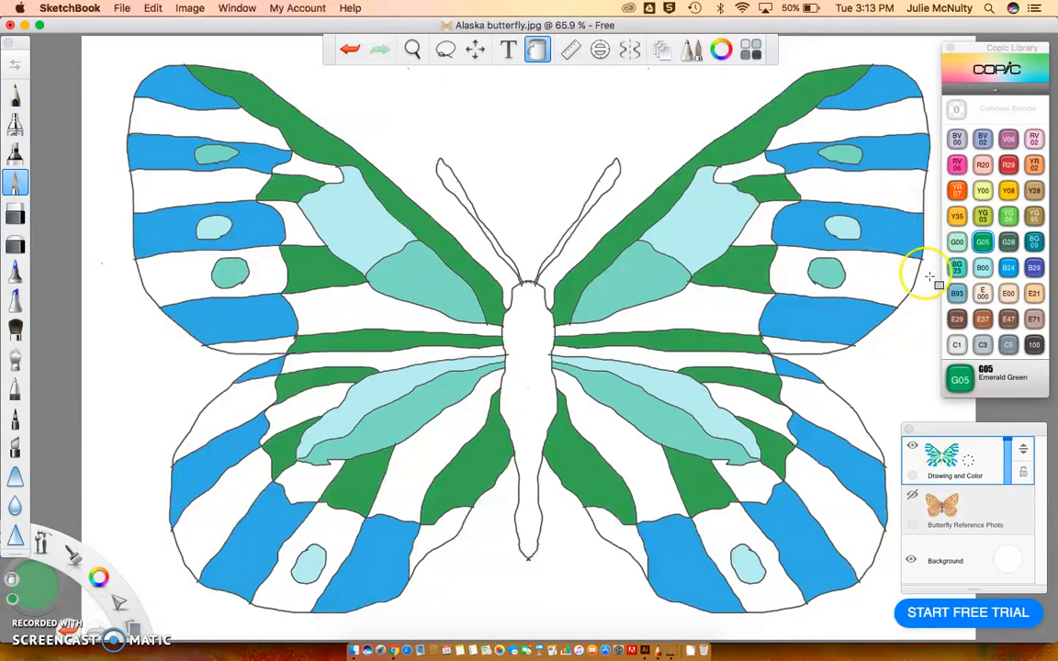
Fill the remaining white outer-band cells of the right upper wing with BV02 Prune.
click(984, 139)
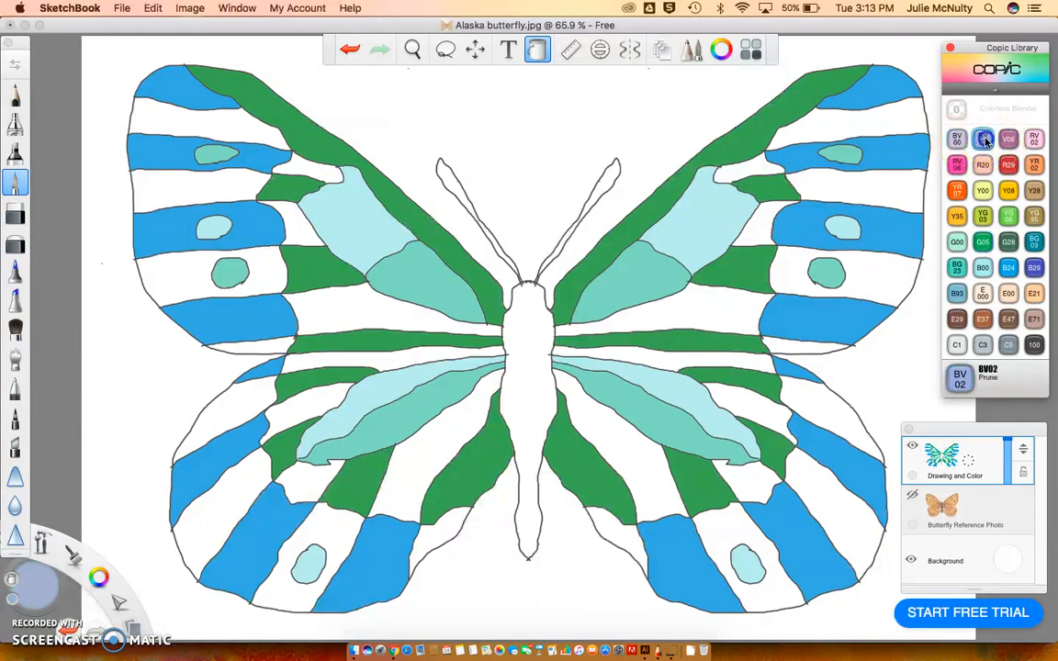
click(859, 115)
click(873, 177)
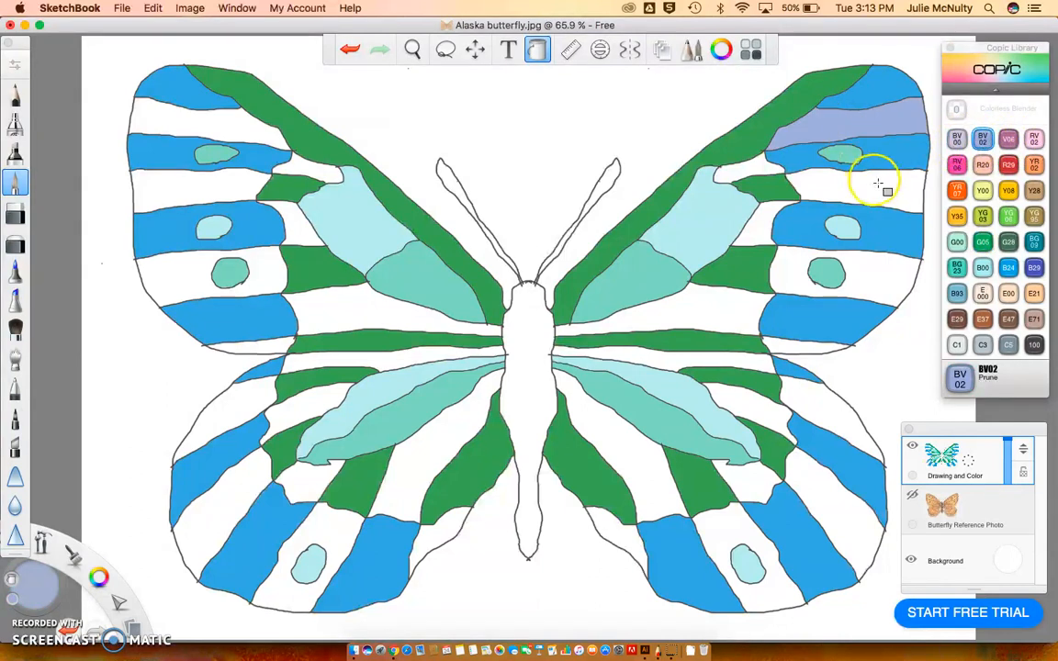
click(867, 273)
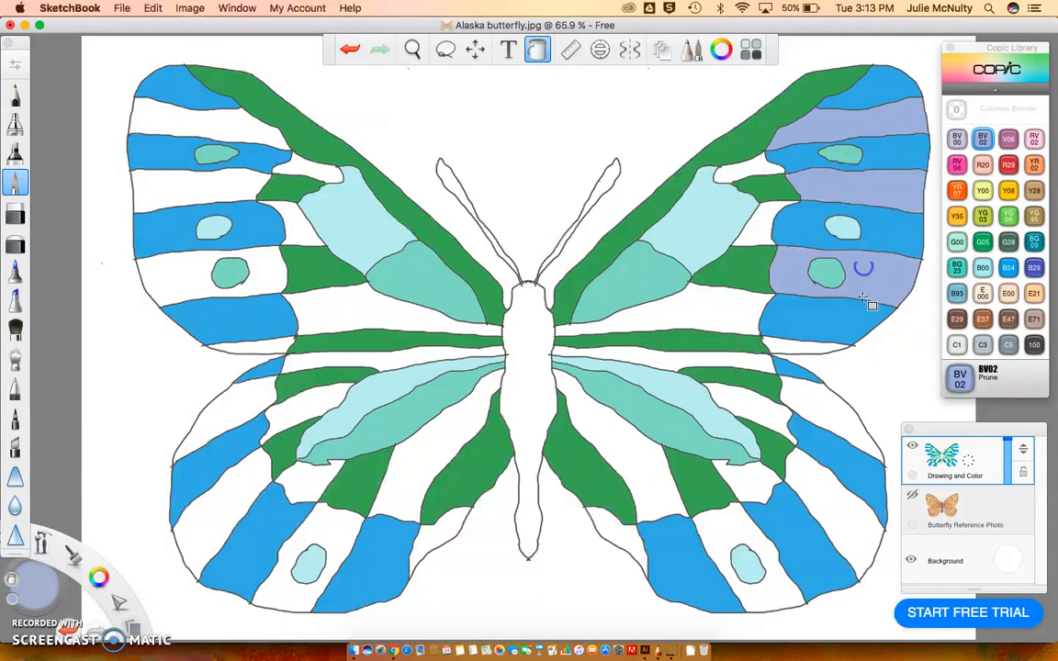
Fill the four remaining white outer-band cells of the right lower wing with BV02 Prune.
click(816, 400)
click(820, 466)
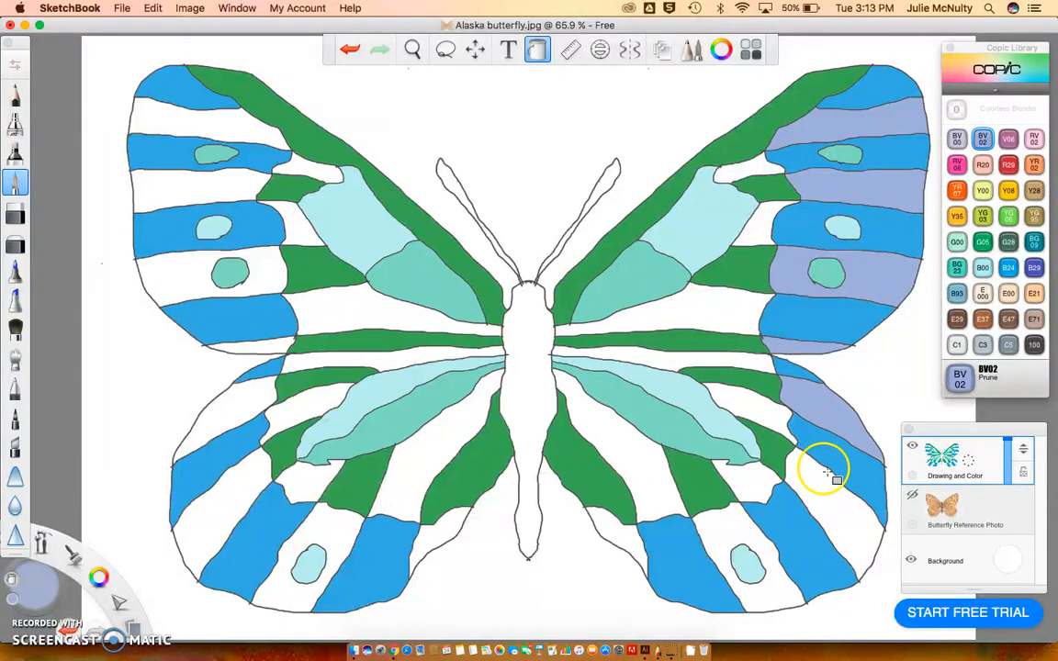
click(770, 592)
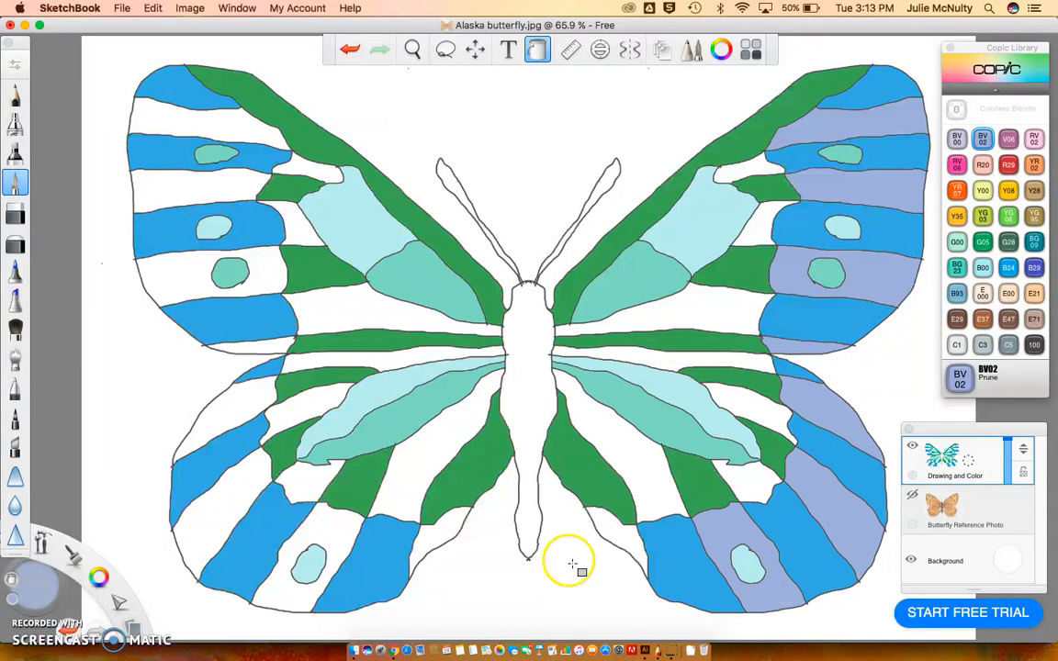
click(611, 532)
Fill the four matching white outer-band cells of the left lower wing with BV02 Prune.
click(455, 525)
click(333, 539)
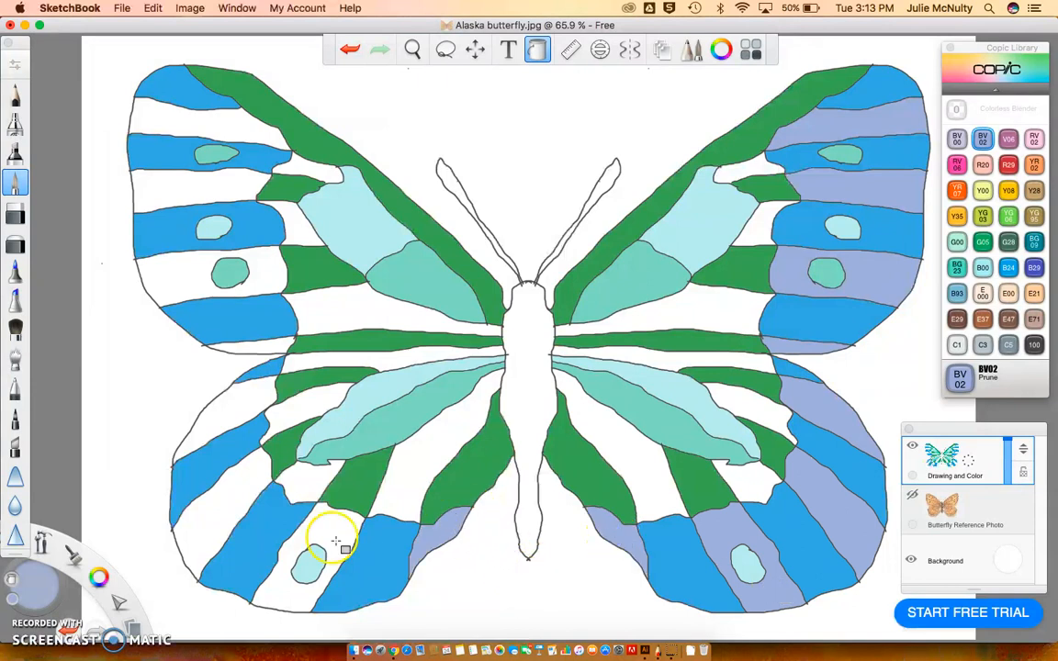
click(232, 484)
click(236, 397)
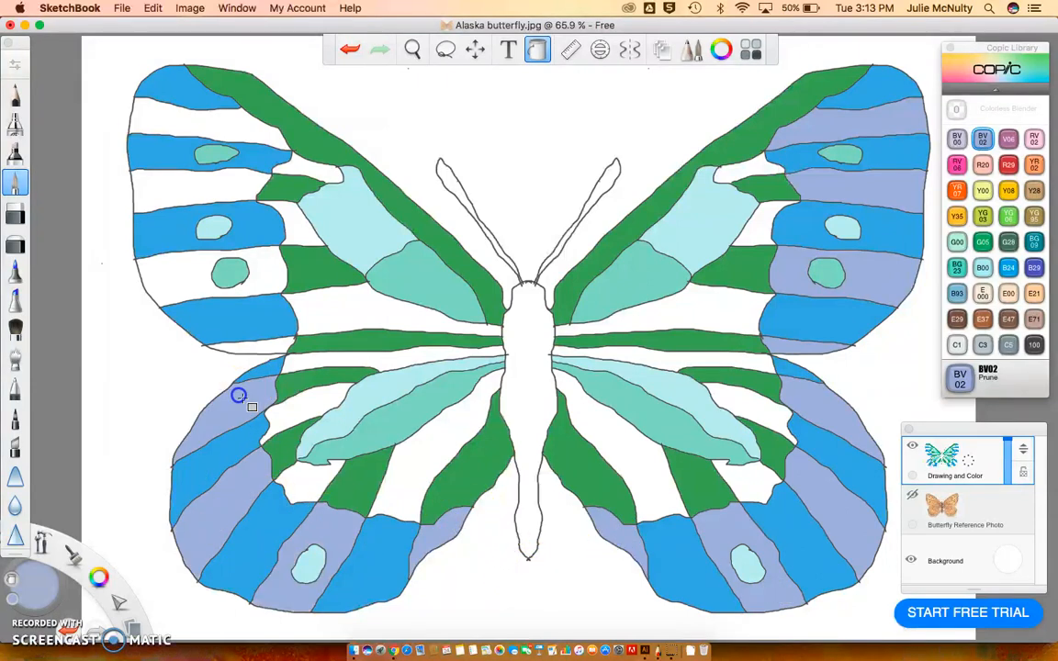
Try to fill the narrow lowest outer-band cell of the left upper wing with BV02 Prune, and undo that fill.
click(271, 342)
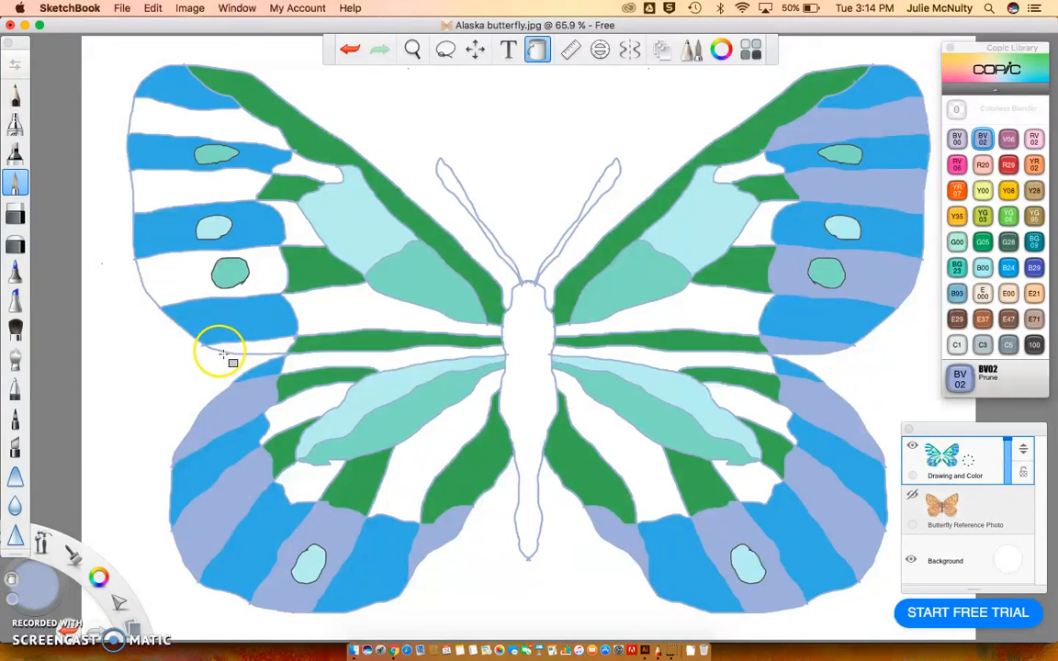
click(350, 51)
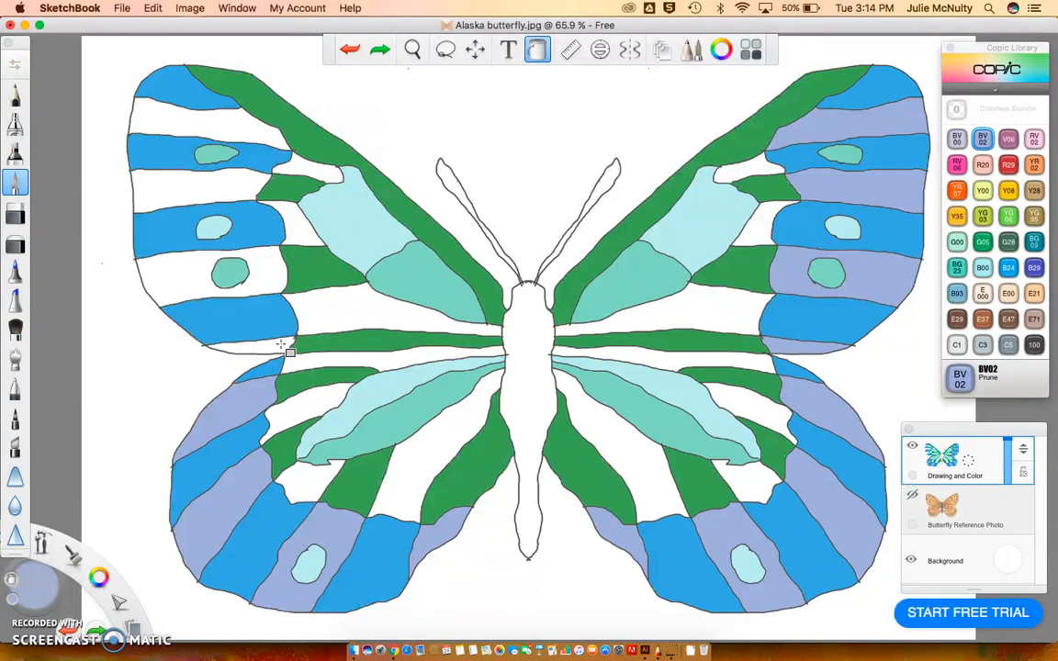
Fill the four remaining white outer-band cells of the left upper wing with BV02 Prune.
click(276, 341)
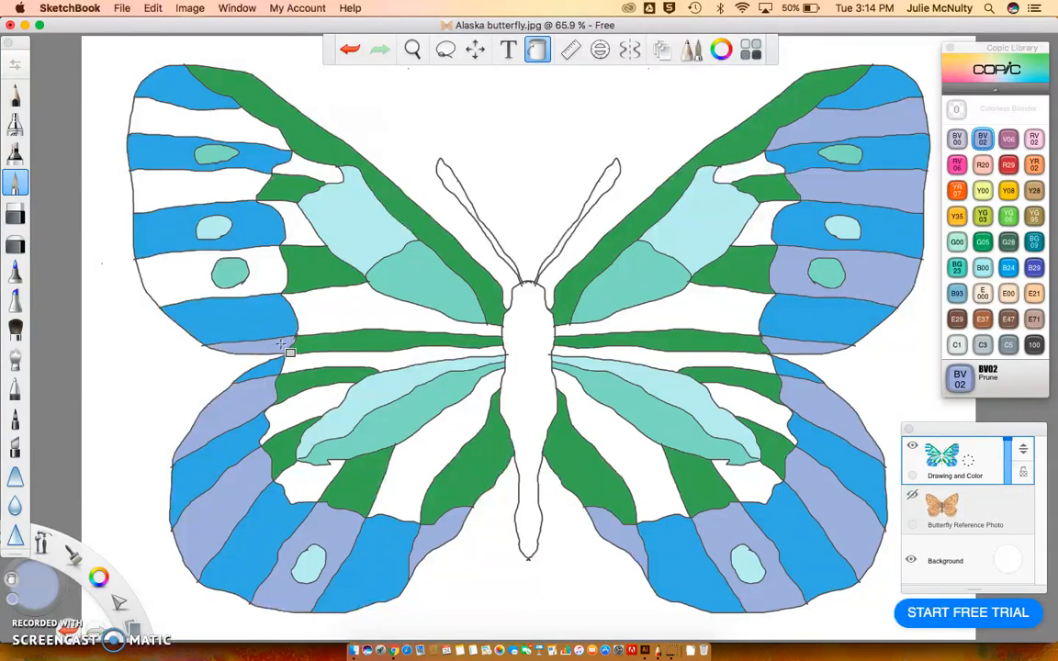
click(268, 275)
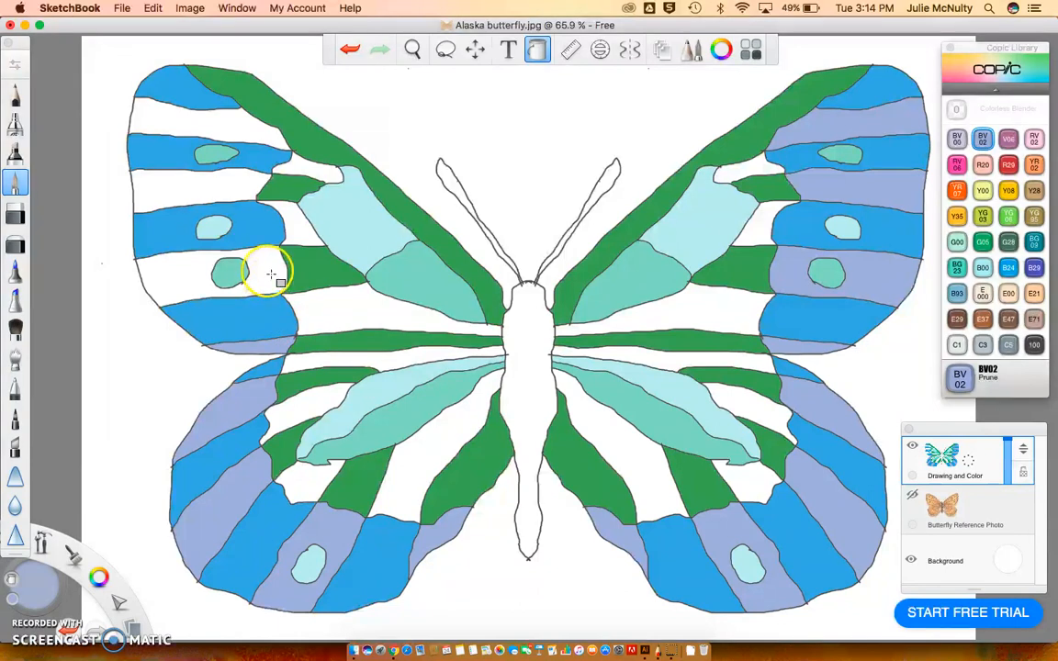
click(231, 181)
click(239, 120)
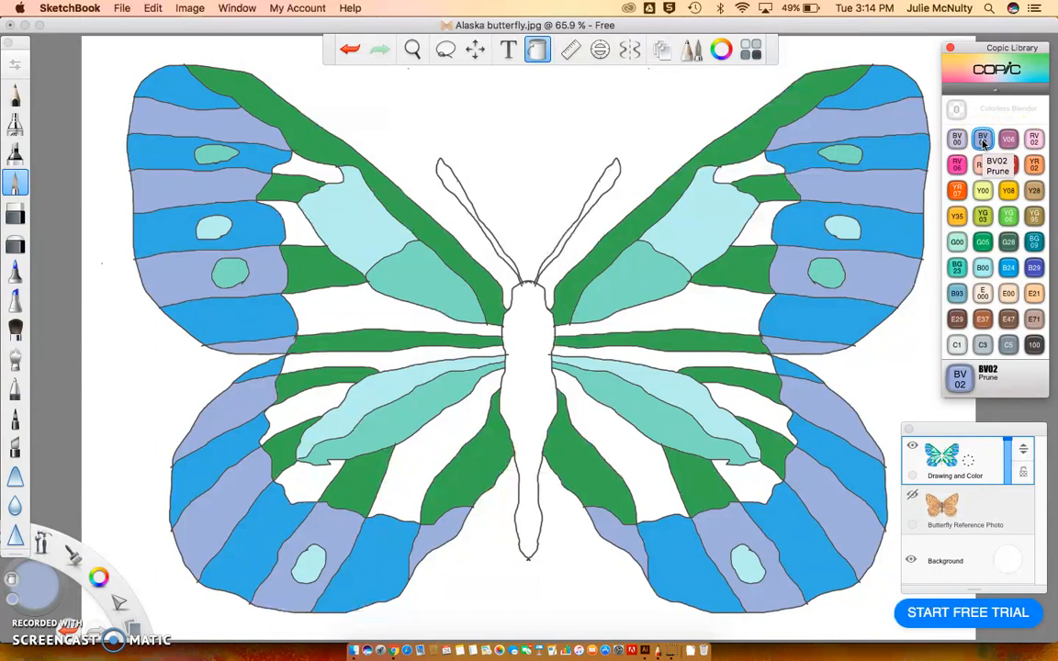
Fill the seven remaining white inner cells of the right upper and lower wings with B29 Ultramarine.
click(1035, 268)
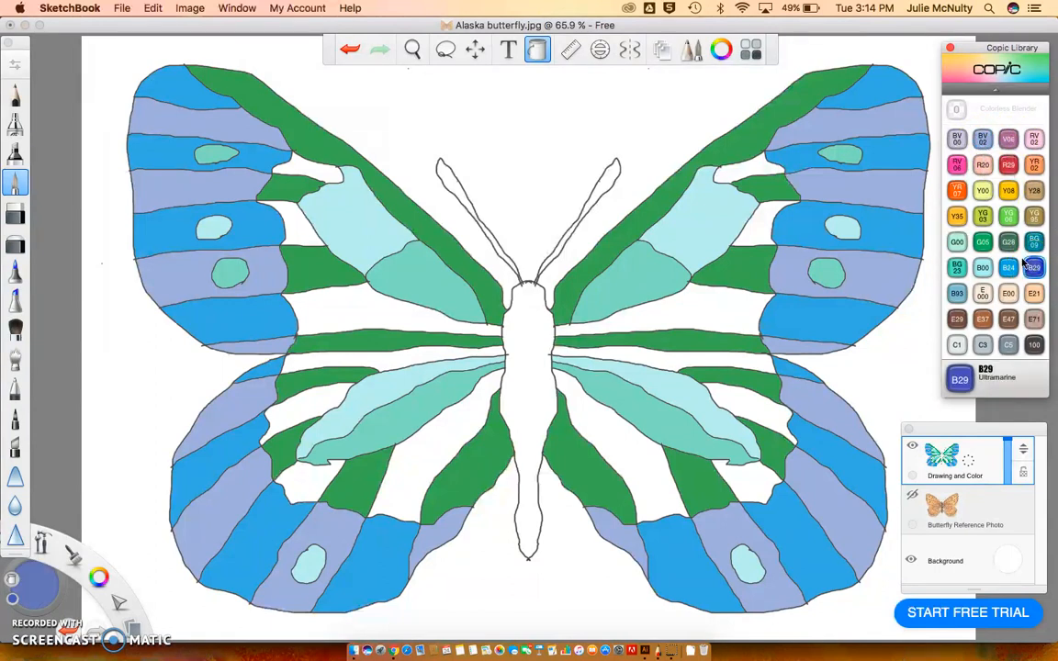
click(757, 169)
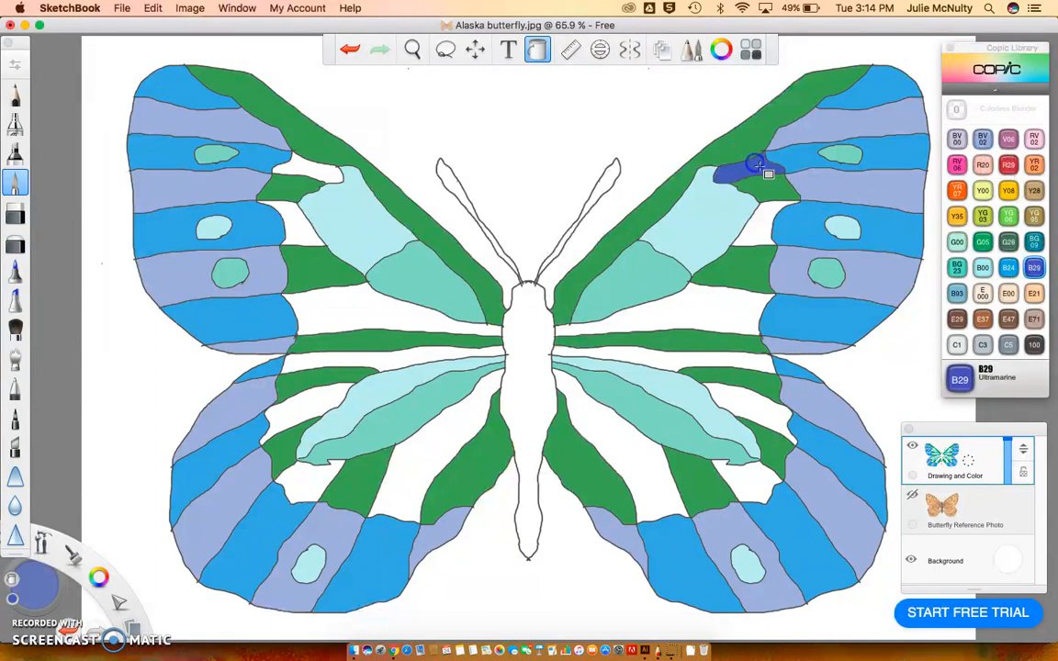
click(753, 224)
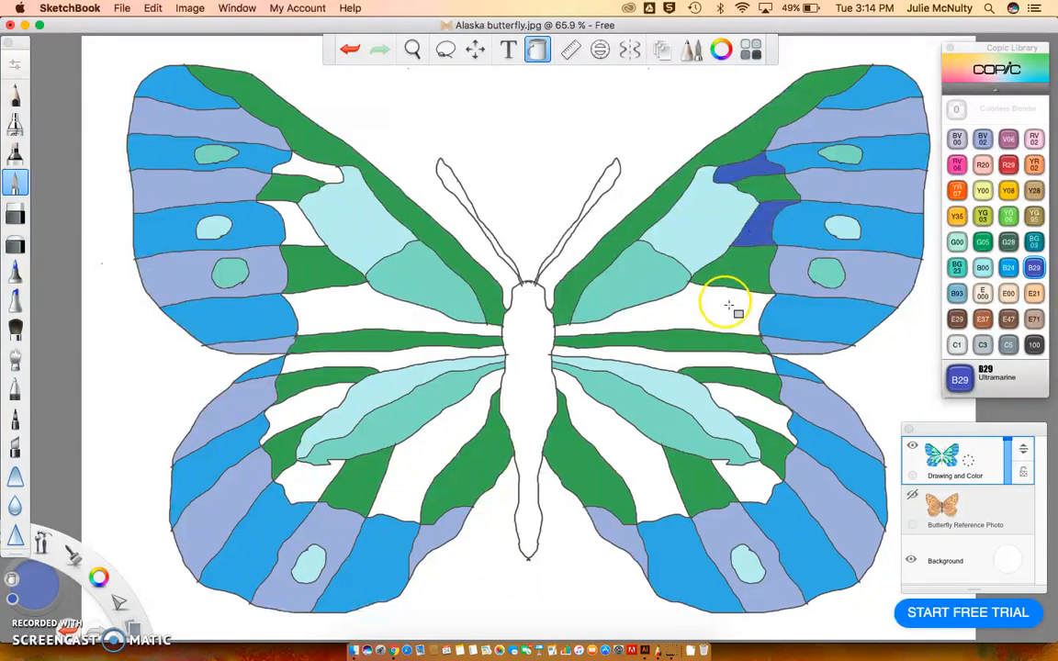
click(726, 308)
click(755, 364)
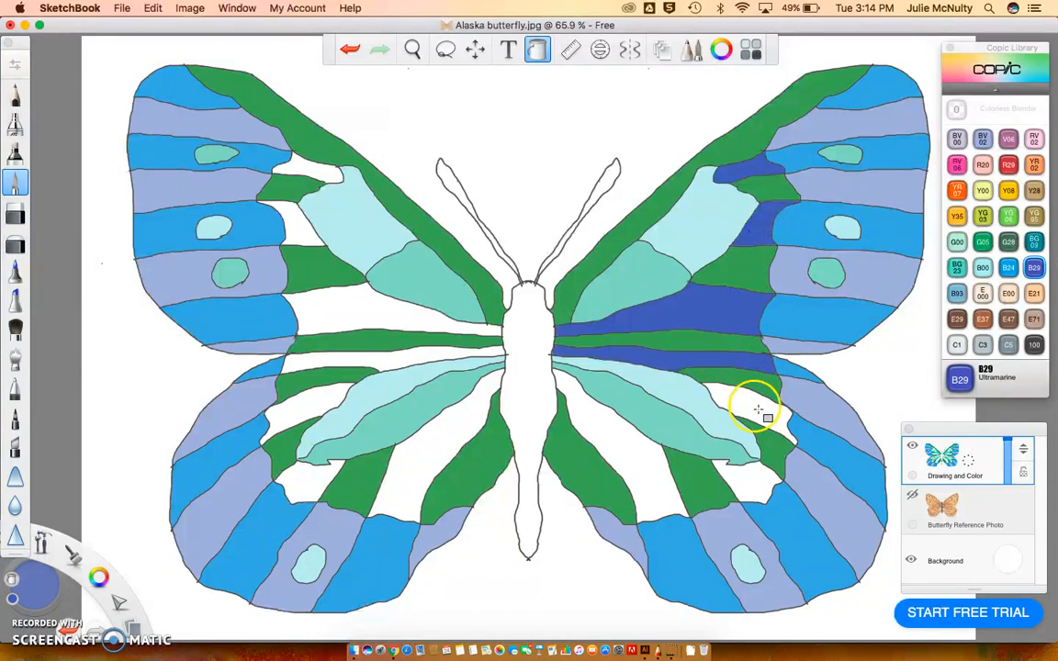
click(751, 406)
click(748, 477)
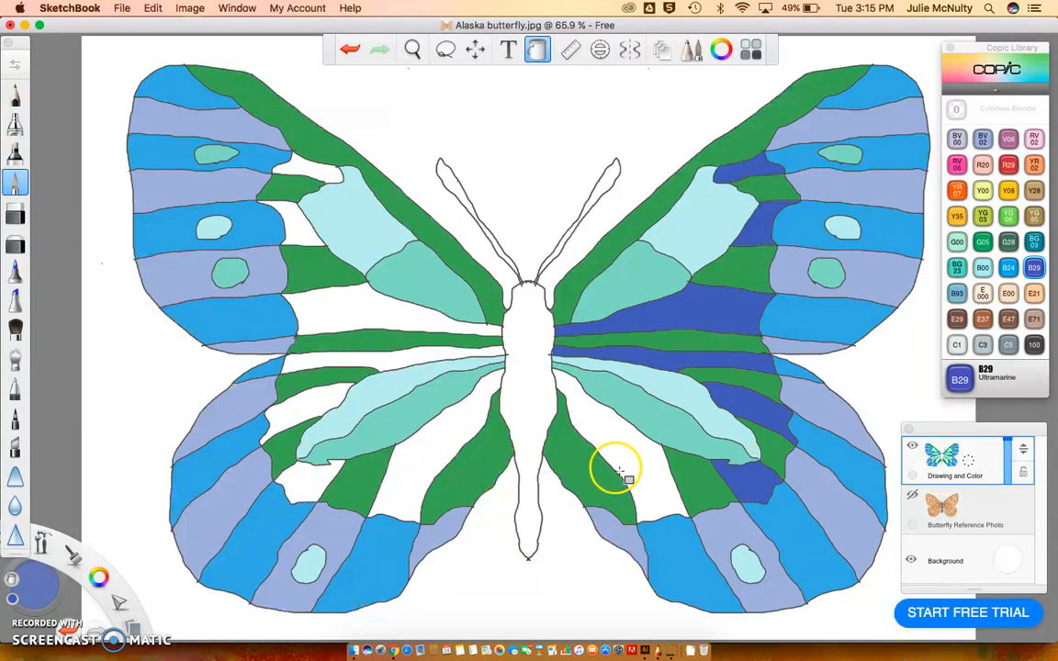
click(609, 431)
Fill the seven matching white inner cells of the left lower and upper wings with B29 Ultramarine.
click(458, 422)
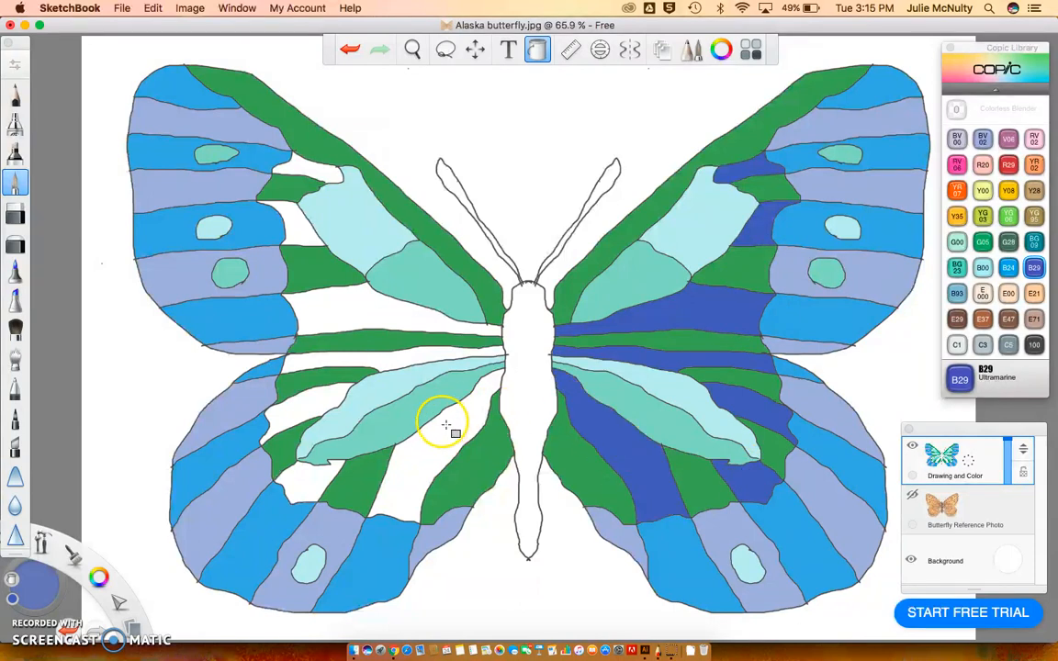
click(304, 471)
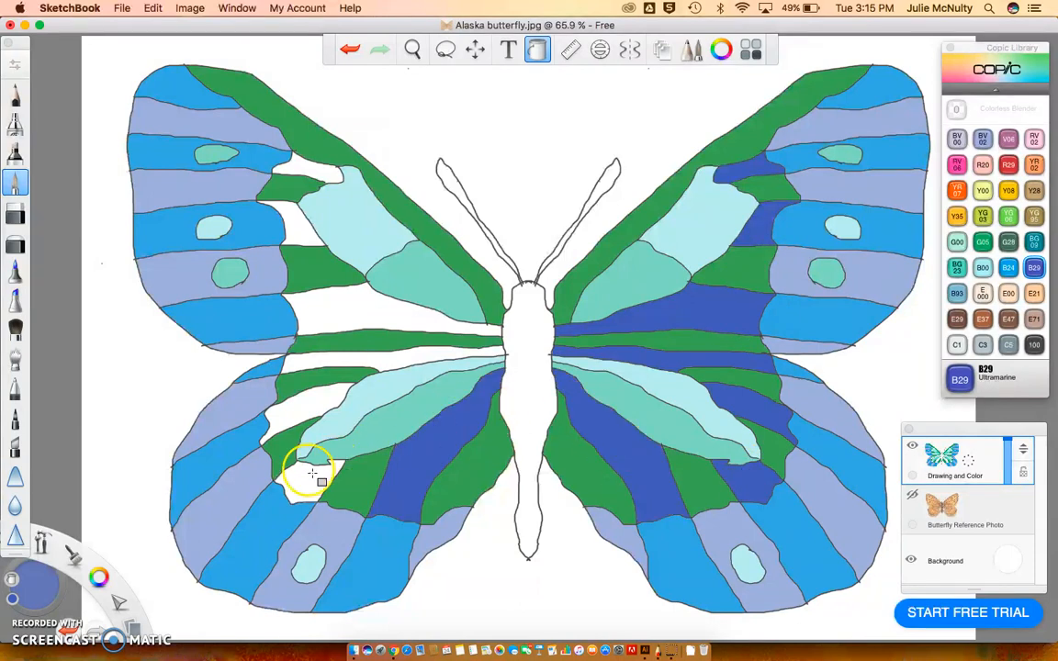
click(315, 399)
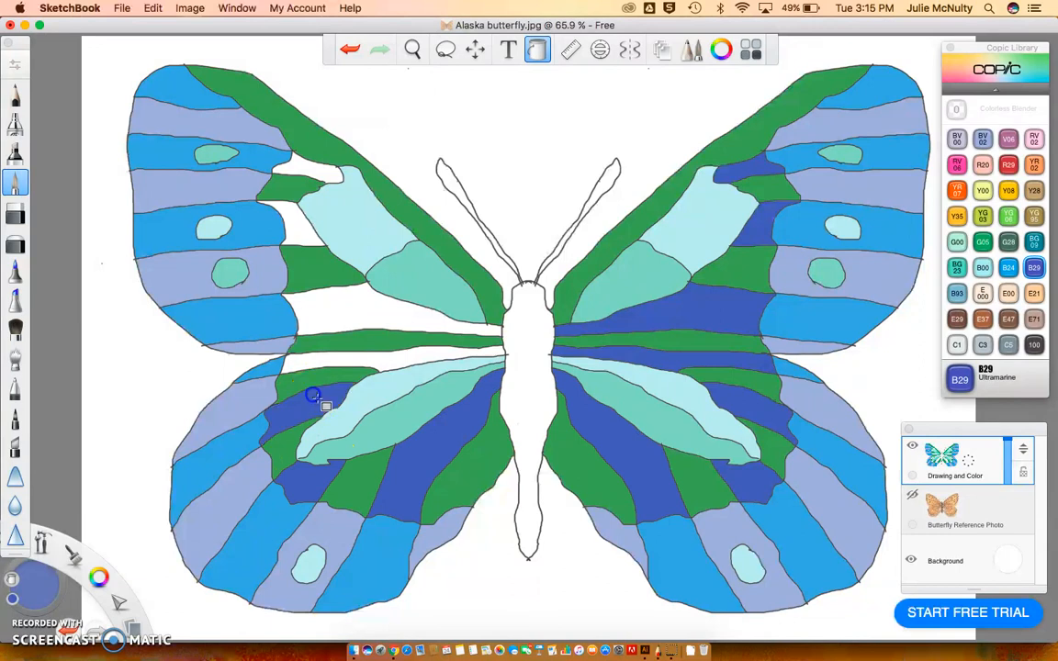
click(415, 355)
click(366, 307)
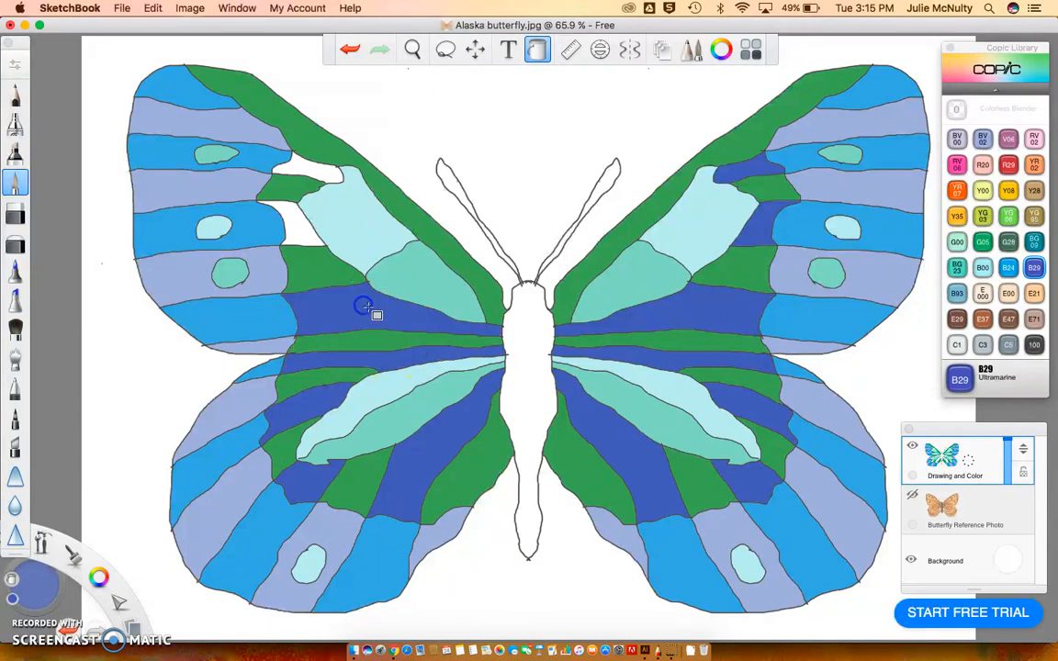
click(292, 223)
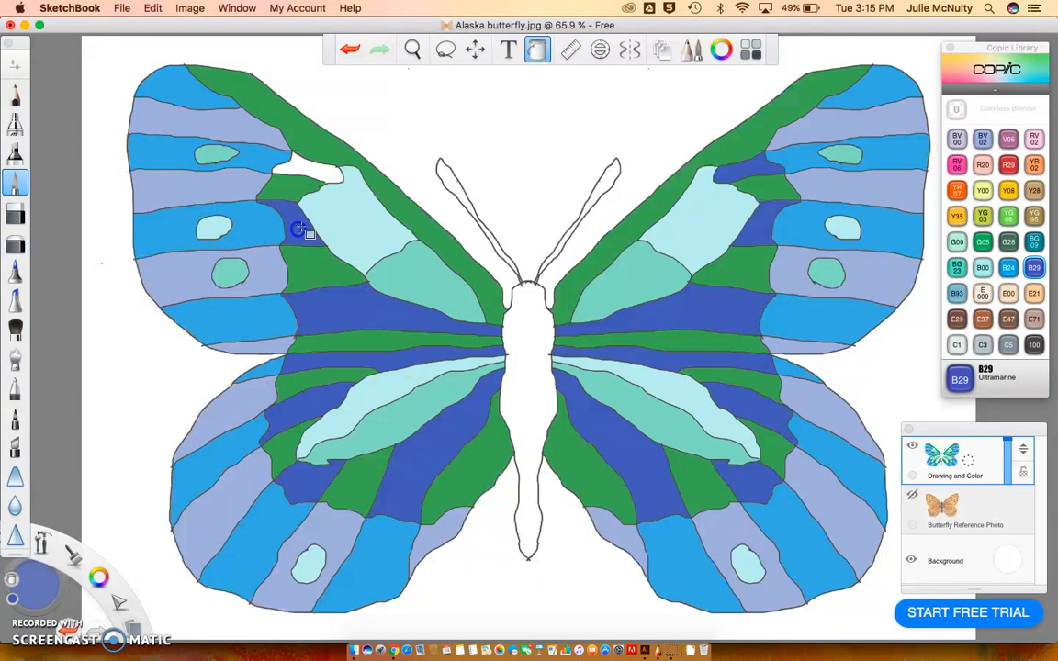
click(323, 171)
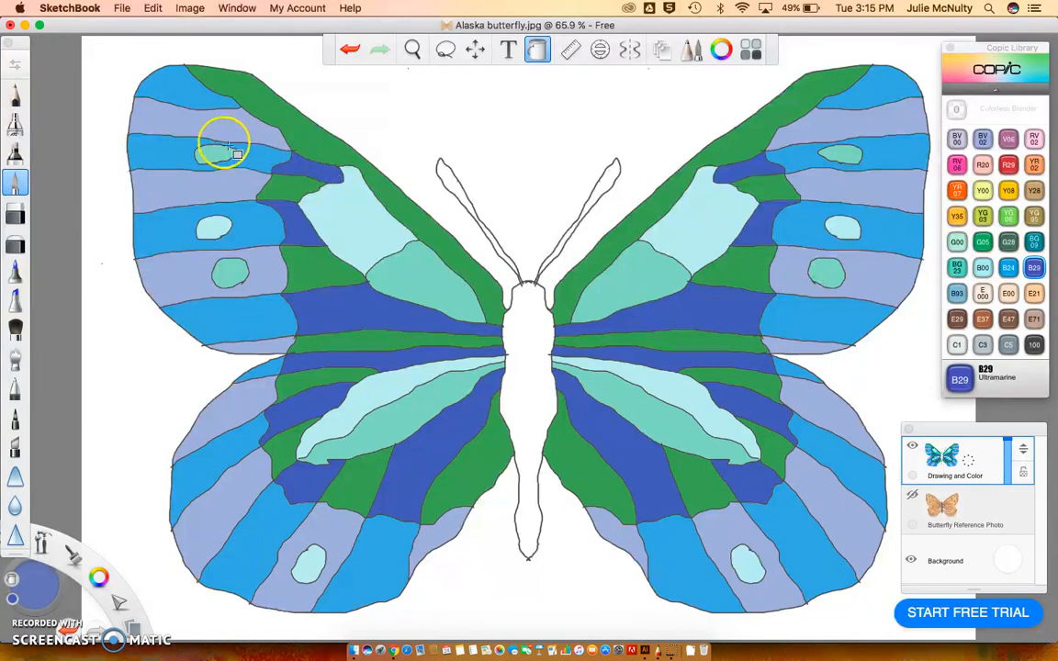
Recolour the middle spot of each upper wing with B29 Ultramarine and the spots above and below it with G05 Emerald Green.
click(213, 225)
click(837, 226)
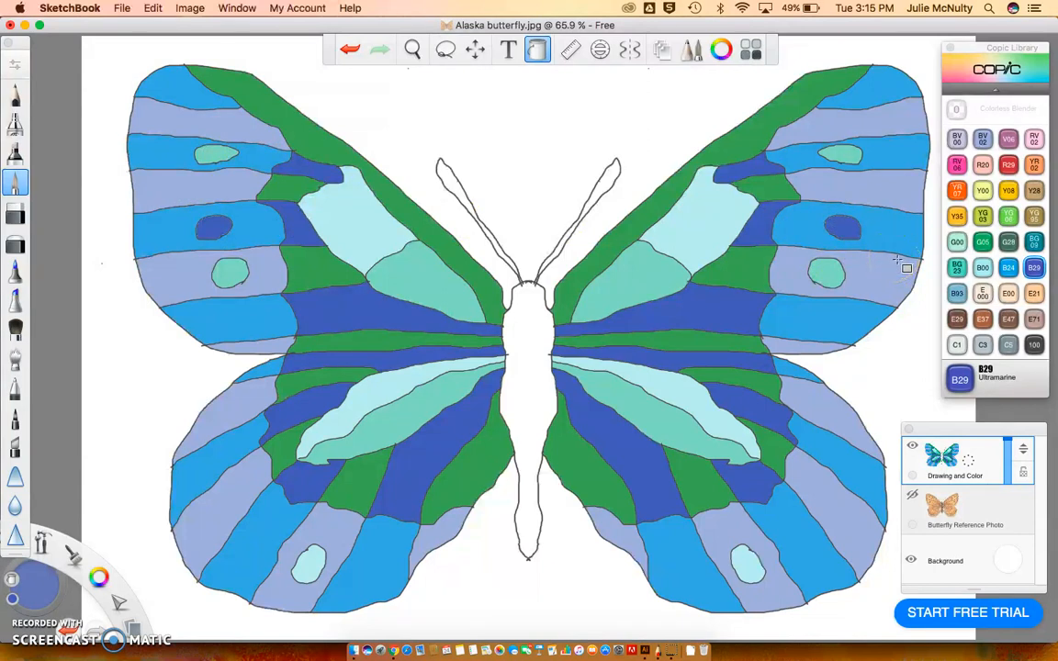
click(983, 241)
click(839, 151)
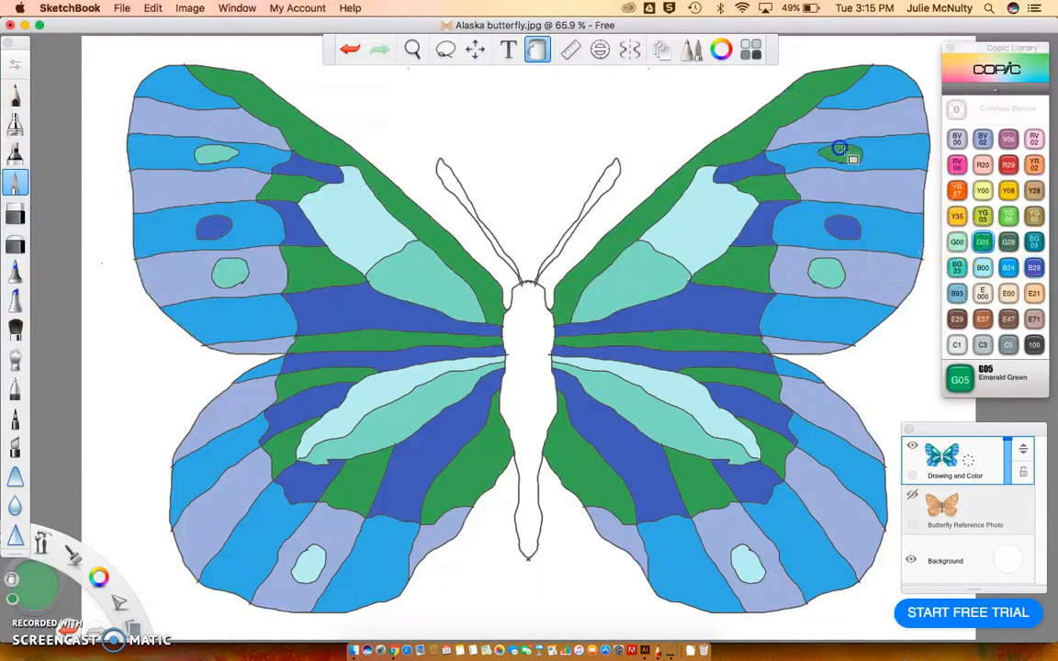
click(827, 272)
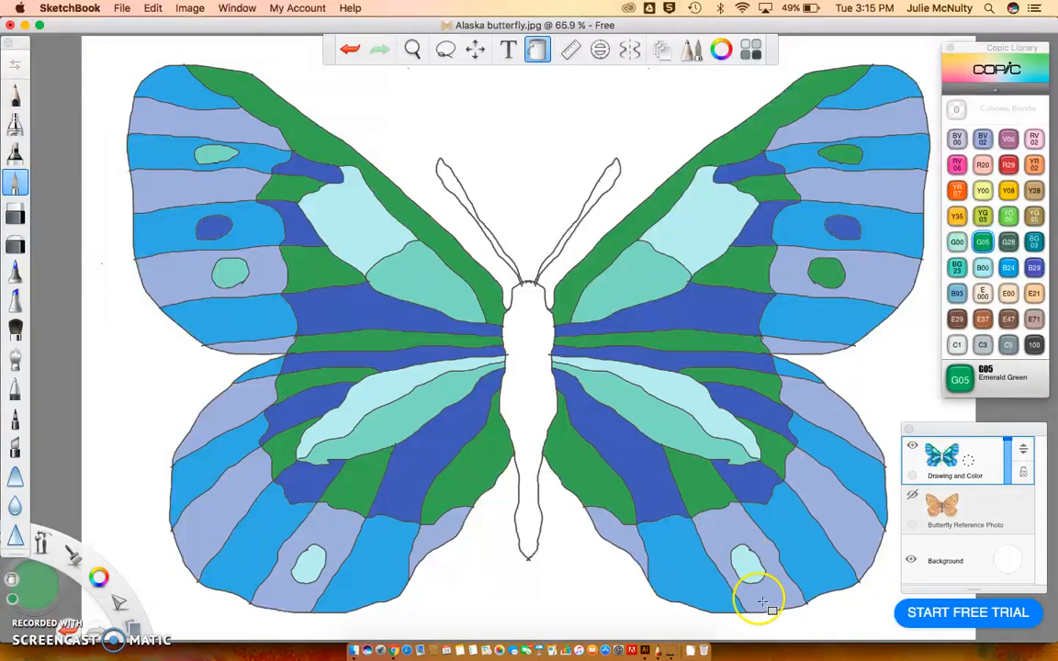
click(211, 149)
click(224, 268)
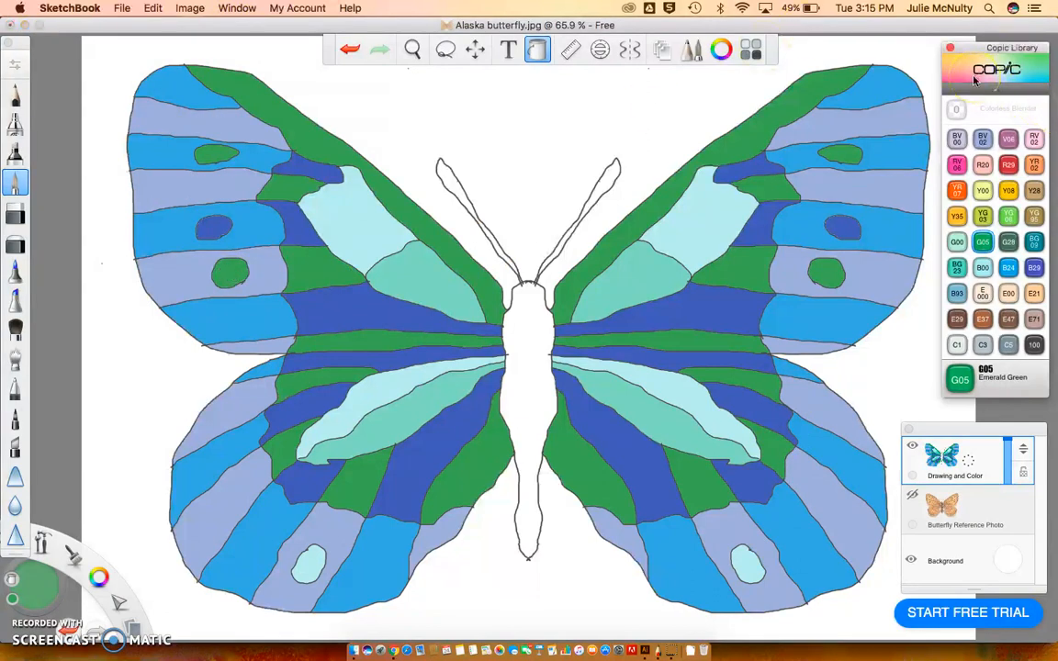
Fill both antennae and the butterfly's body with 100 Black, undoing the stray fill that lands on the outlines.
click(1034, 345)
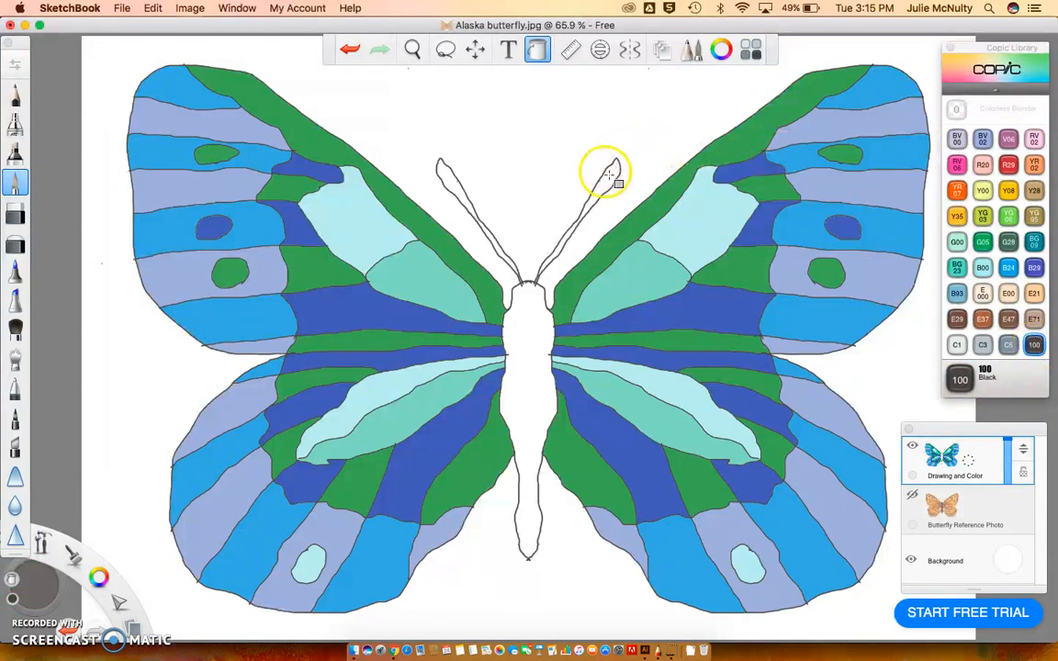
click(606, 174)
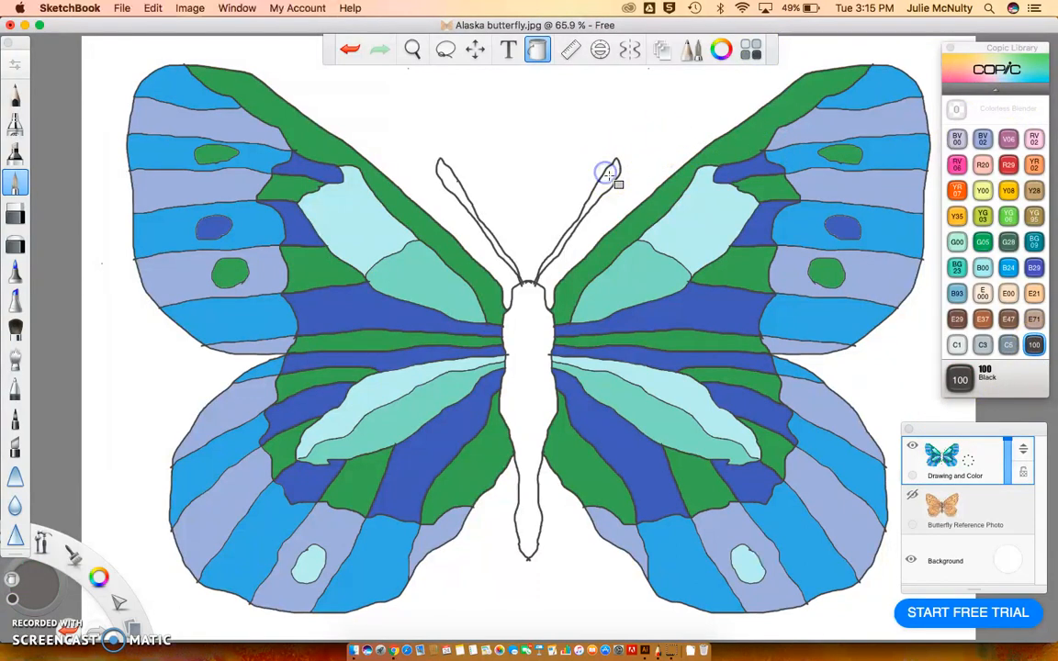
click(351, 52)
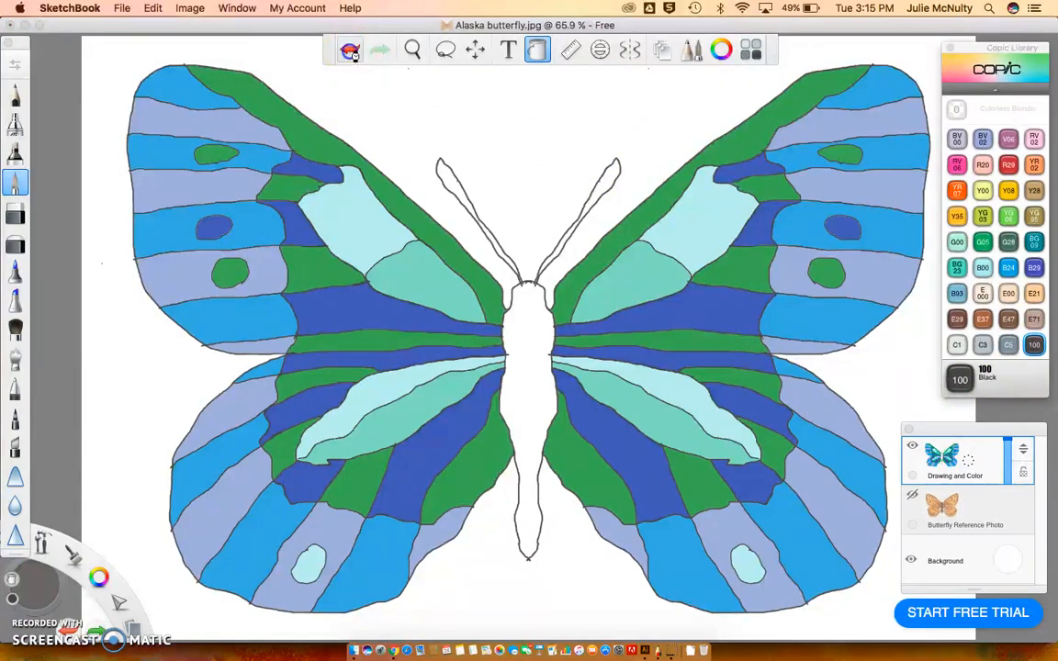
click(609, 175)
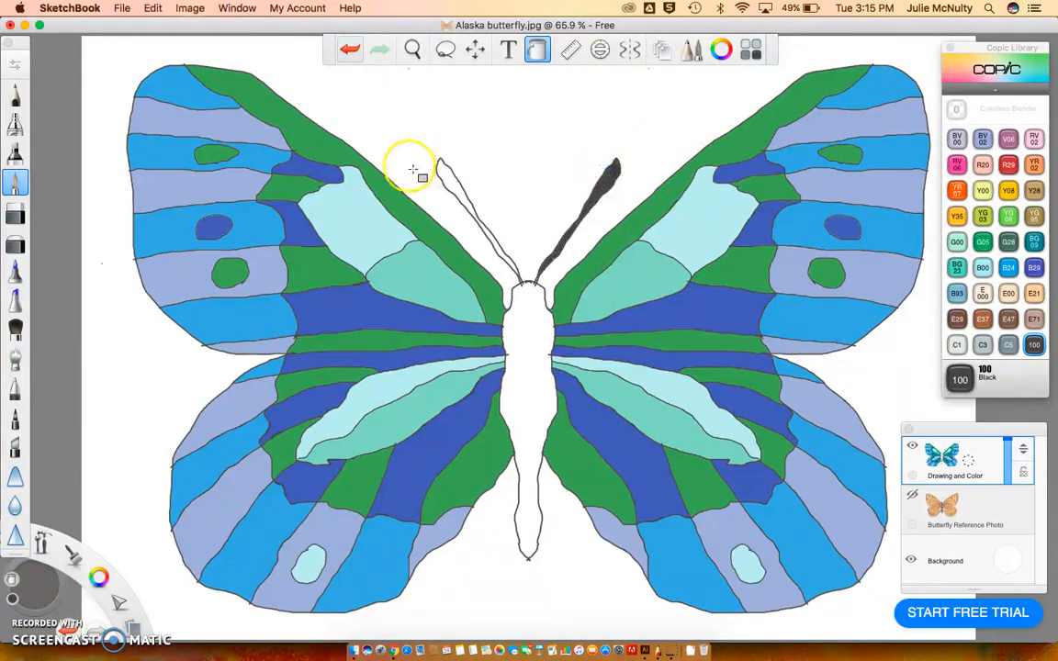
click(443, 175)
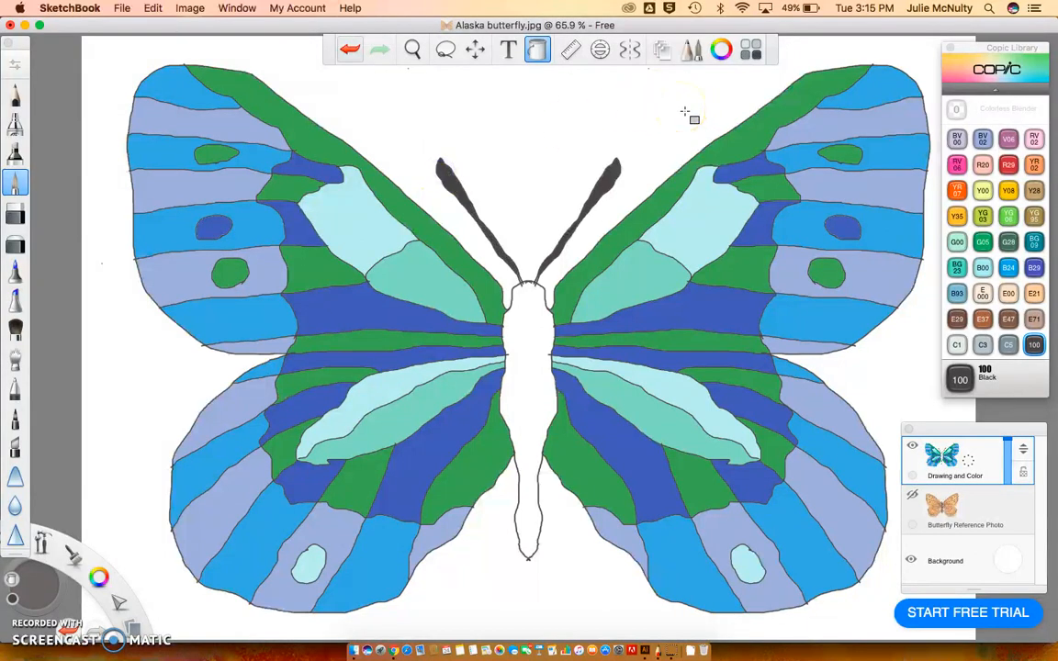
click(522, 362)
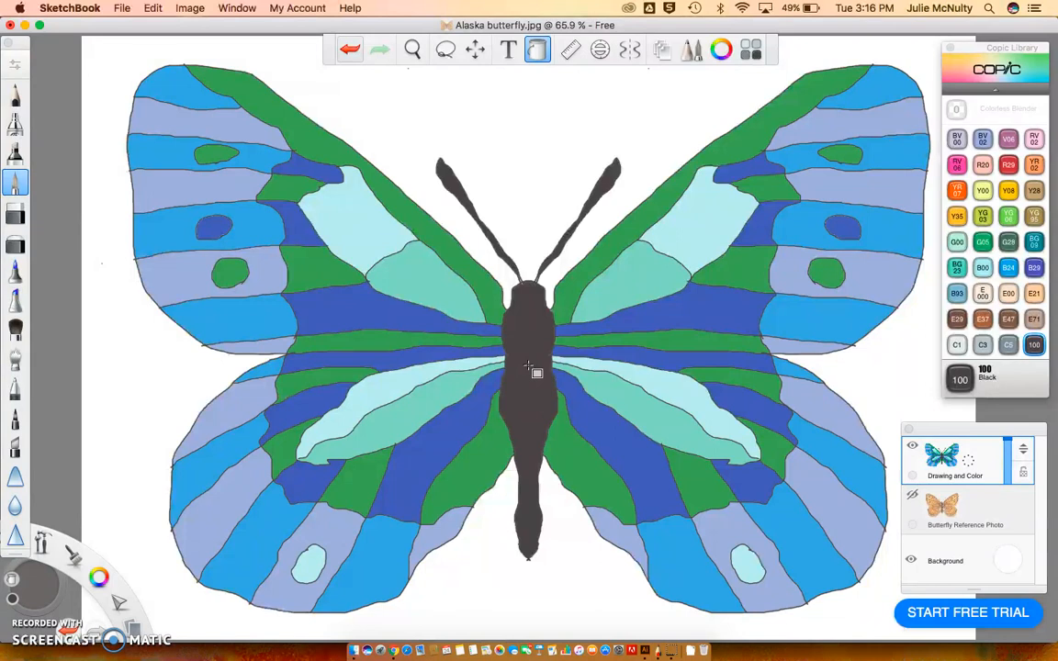
Start saving the drawing under a new file name made of Butterfly, the artist's surname and 6-5-v4cool.
click(124, 10)
click(135, 108)
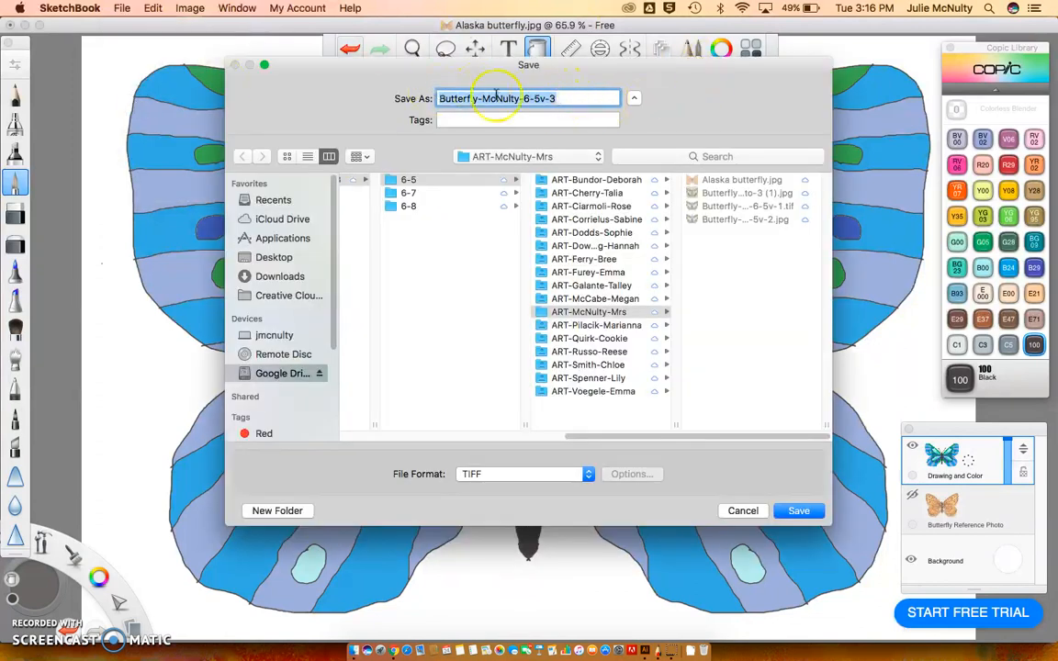
click(559, 99)
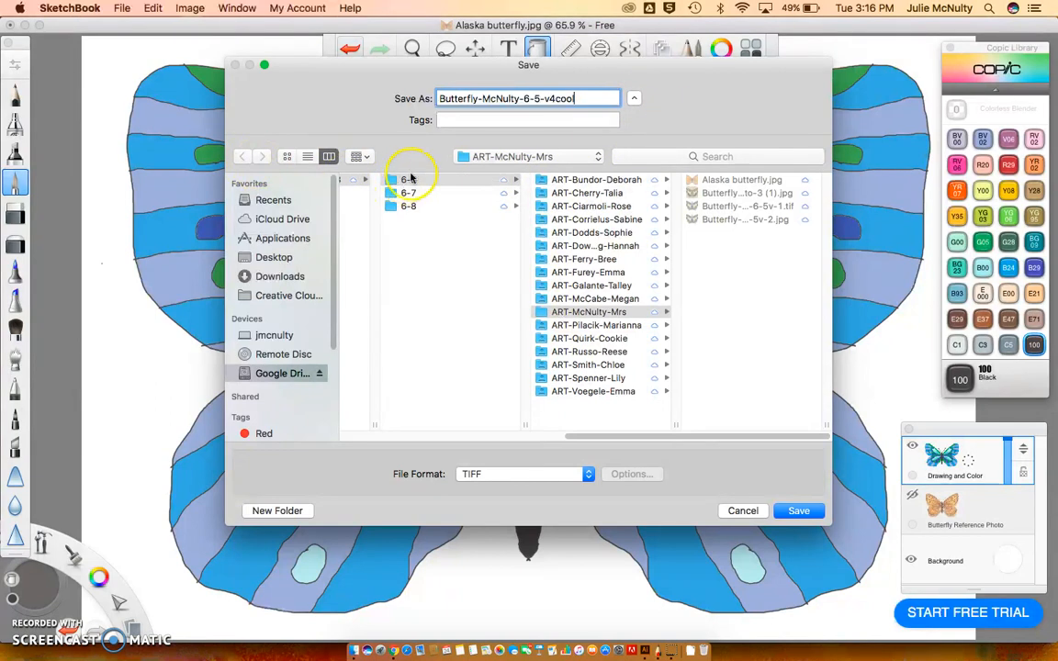
Save the drawing as TIFF in the teacher's ART folder on Google Drive, under My Drive, 6G Enjoying Art, the 2017-18 folder and 6-5.
click(271, 374)
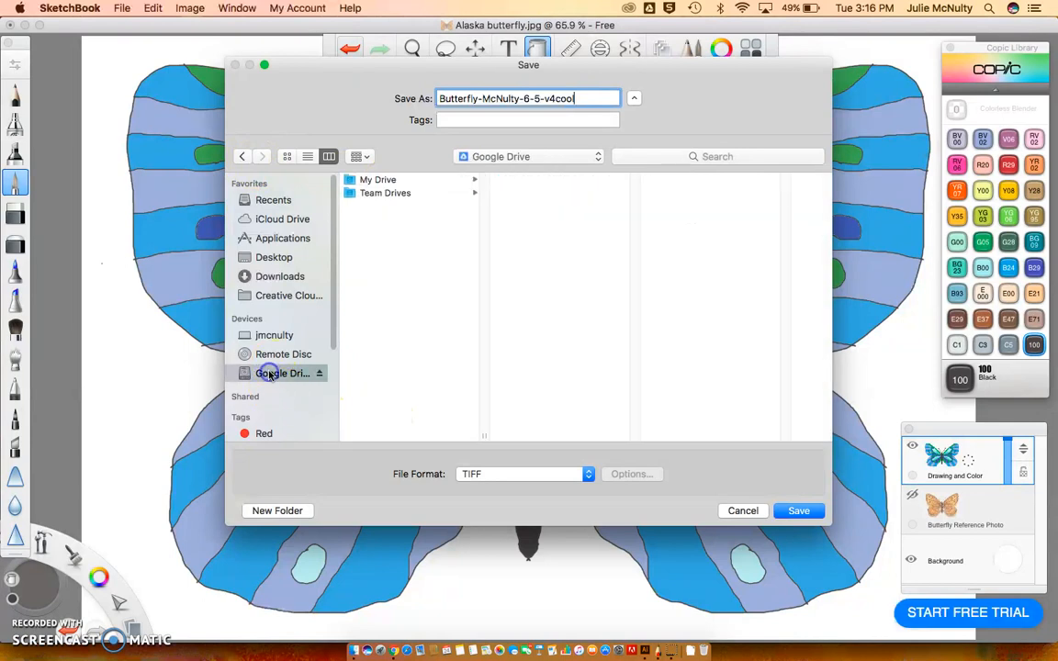
click(379, 181)
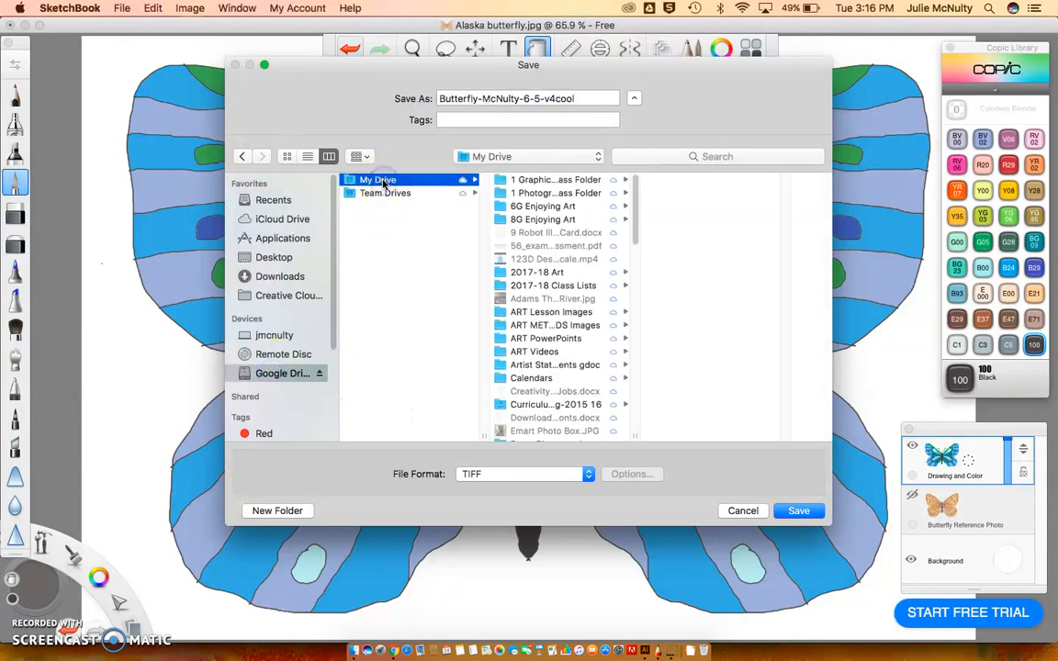
click(519, 207)
click(648, 181)
click(692, 182)
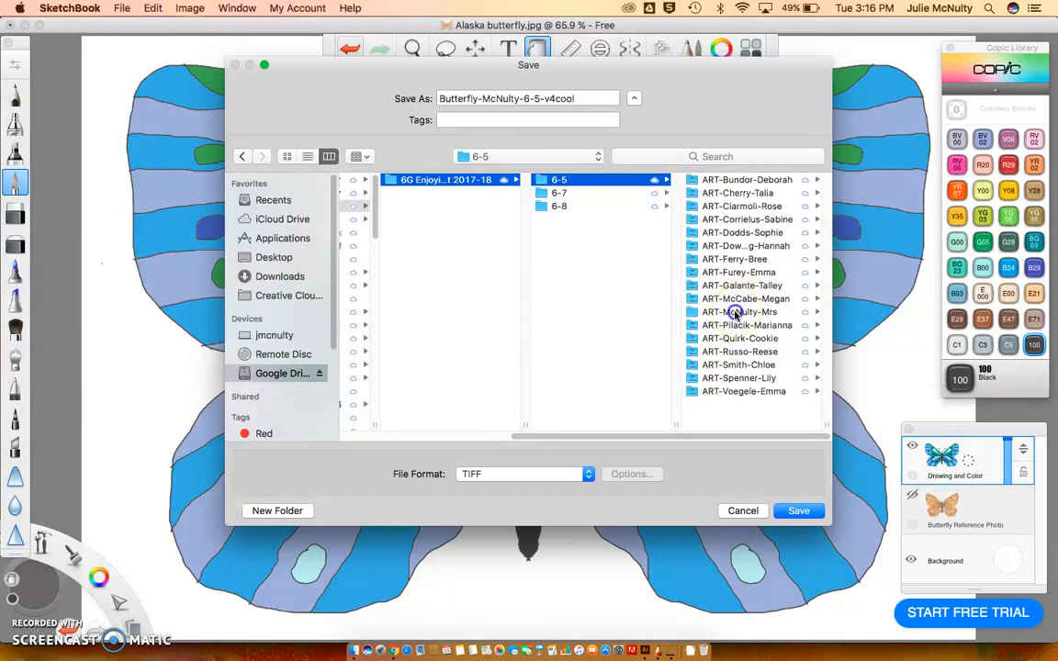
click(735, 313)
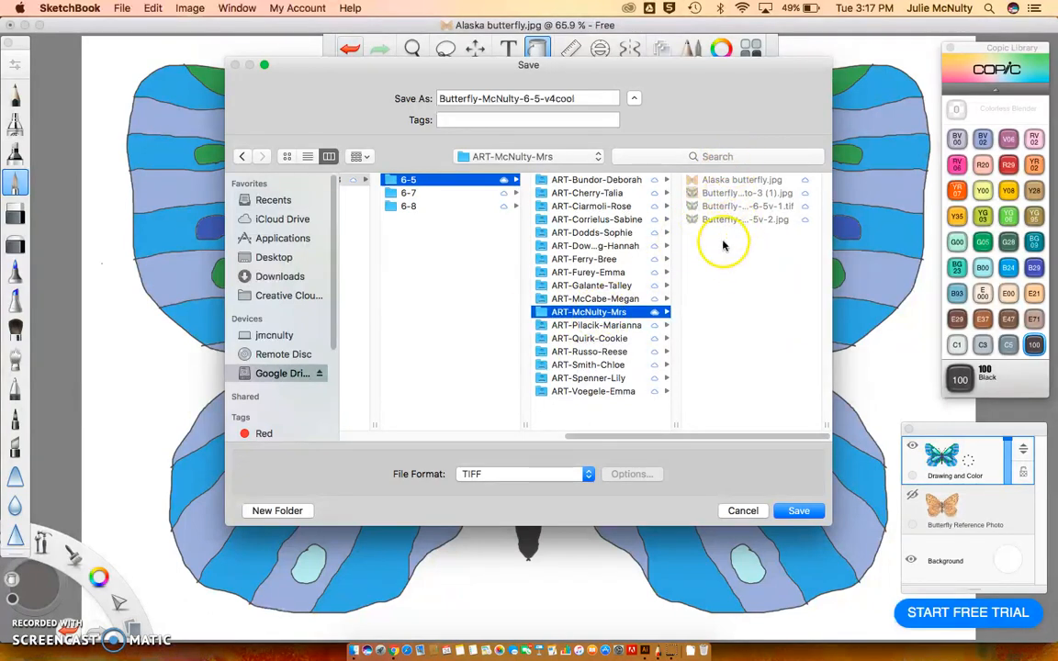
click(532, 52)
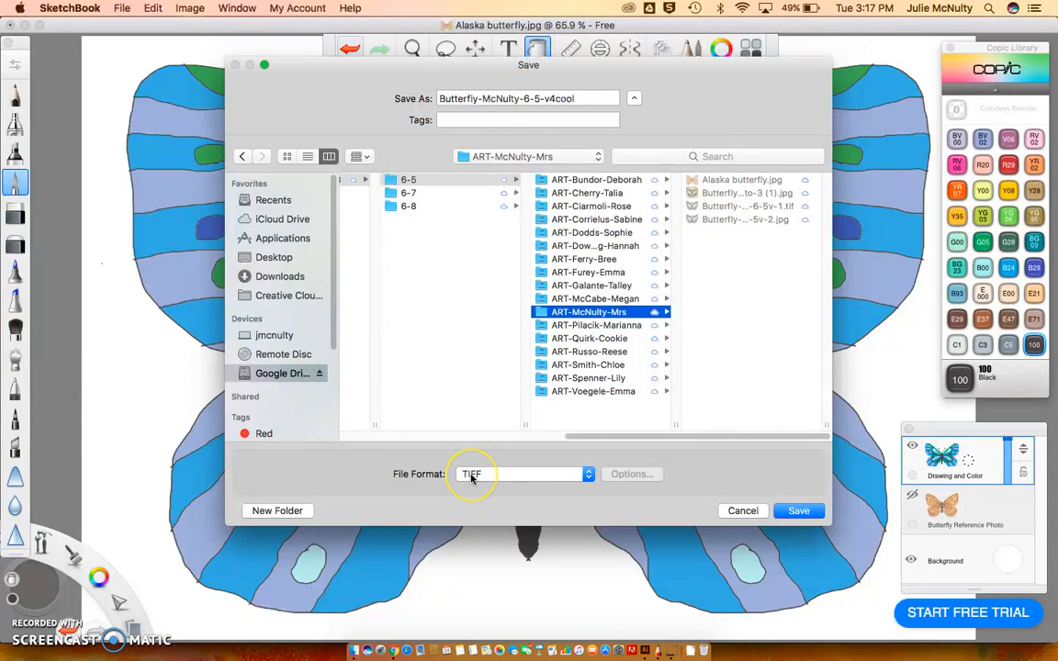
click(797, 513)
click(799, 511)
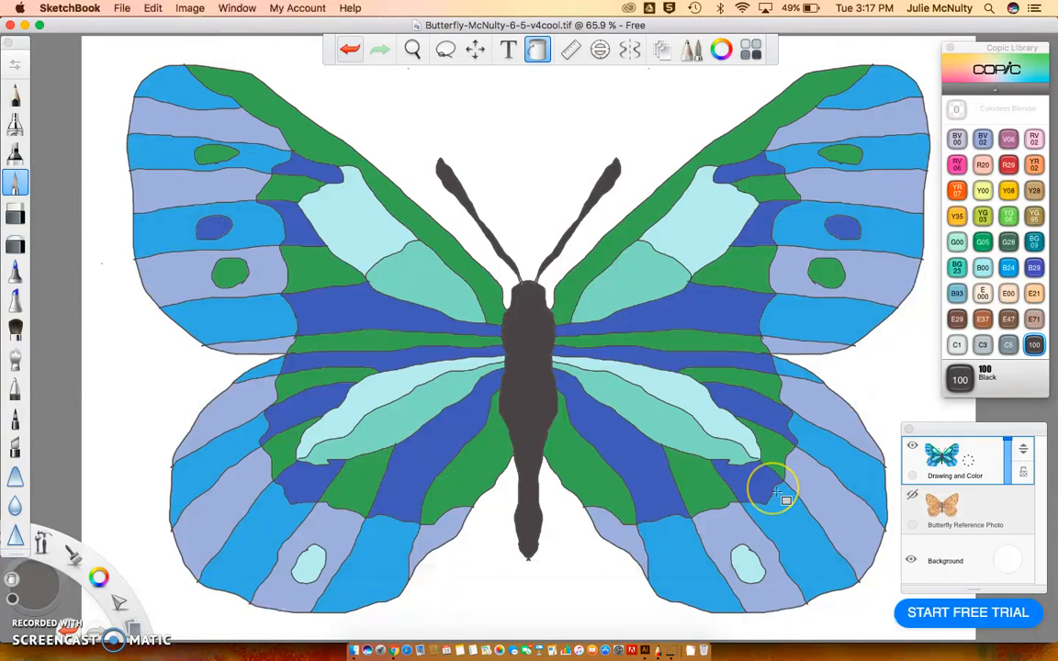
Start saving the drawing under a new name, keeping the suggested file name and setting the file format to JPEG.
click(121, 9)
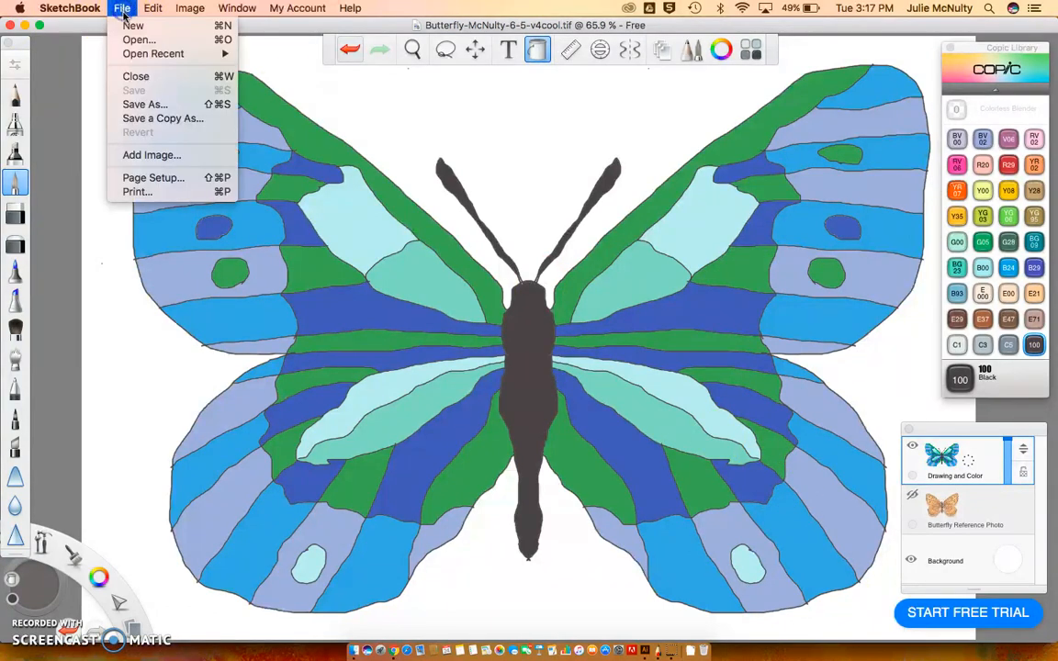
click(133, 109)
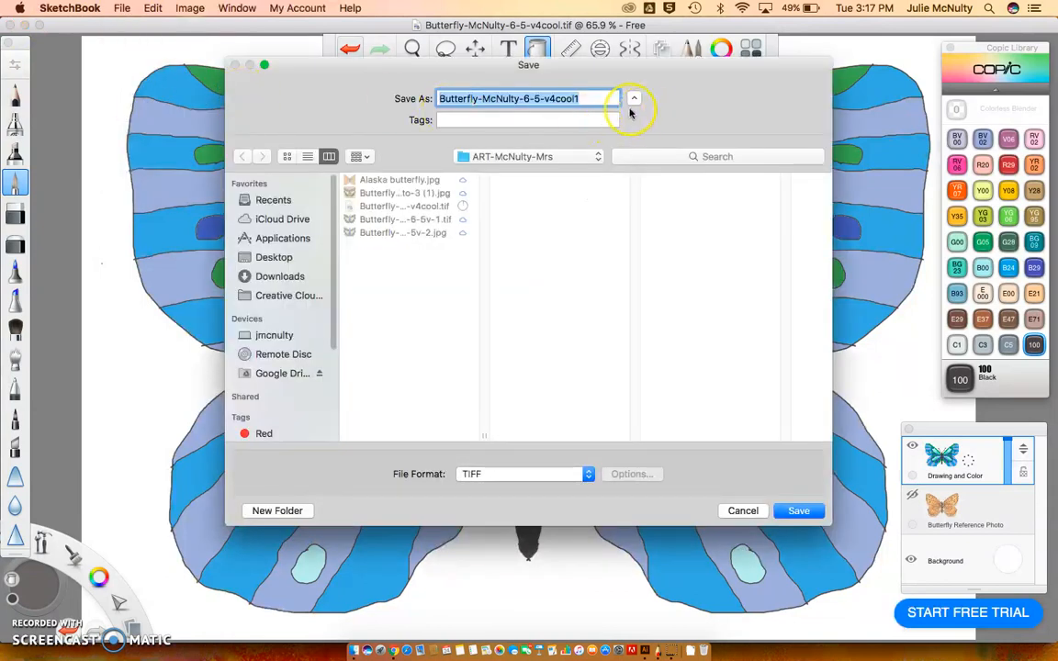
click(588, 474)
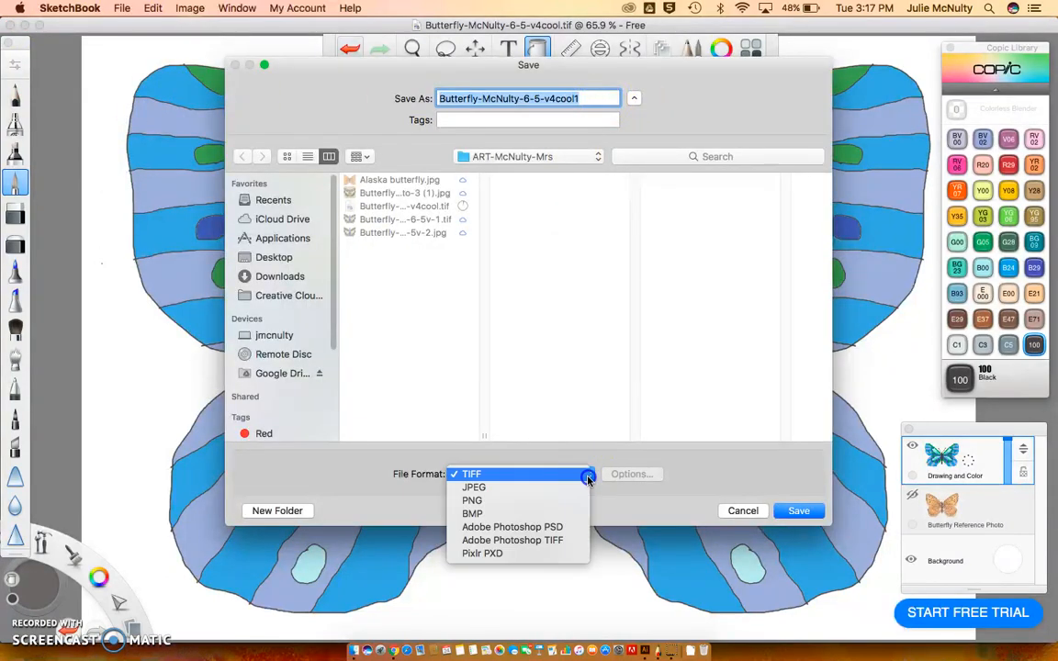
click(525, 488)
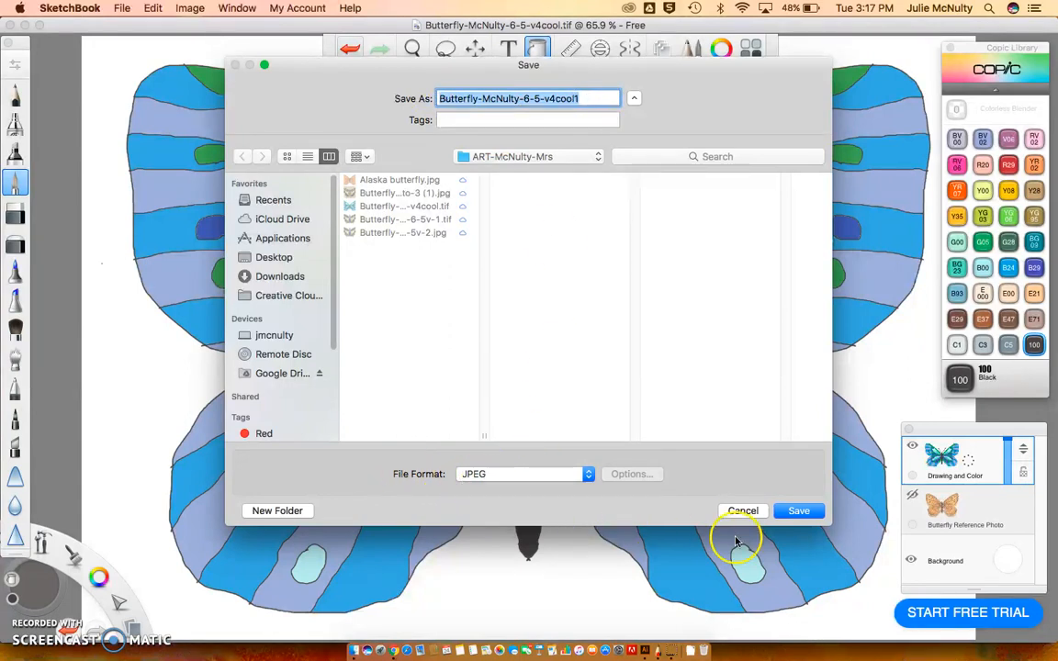
click(798, 513)
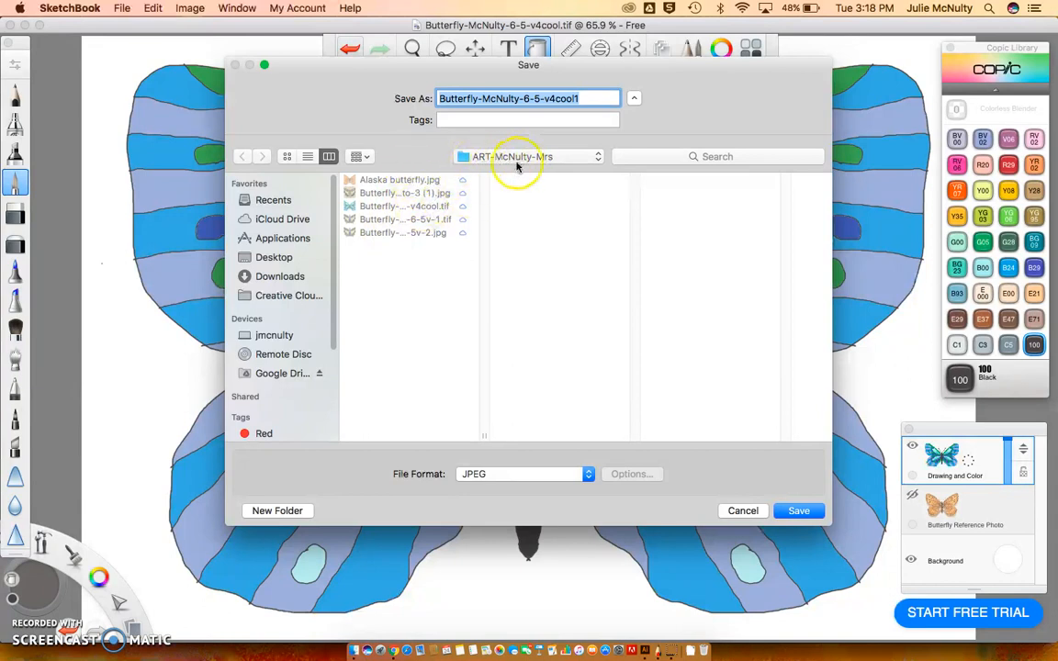
click(797, 513)
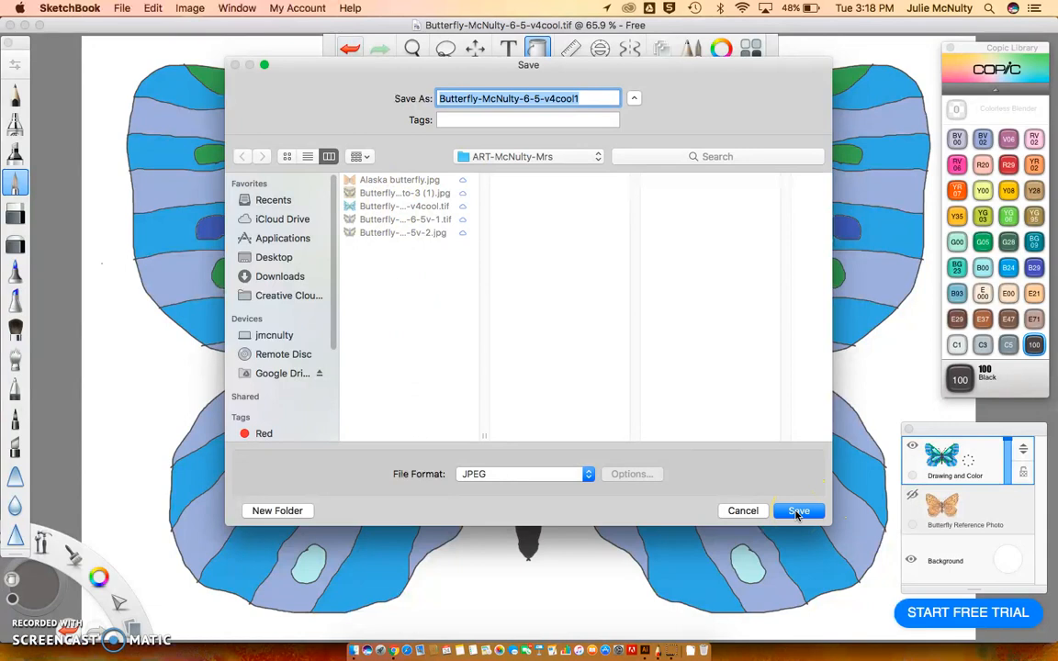
Choose the teacher's ART folder on Google Drive as the save location, under My Drive, 6G Enjoying Art, the 2017-18 folder and 6-5.
click(269, 377)
click(385, 181)
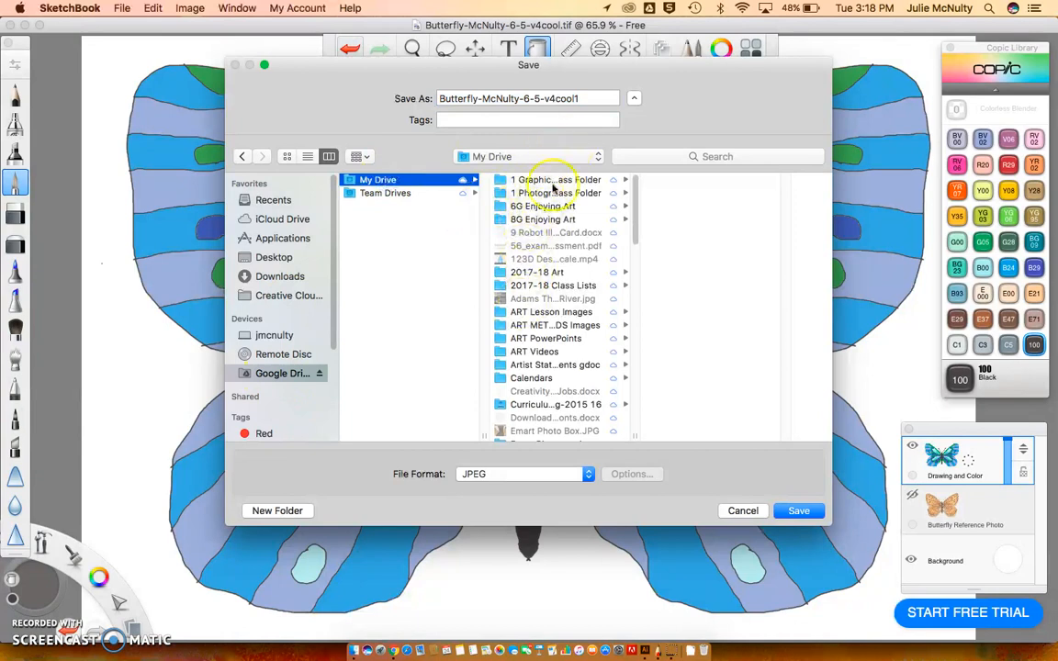
click(546, 207)
right_click(549, 209)
key(Escape)
click(686, 182)
click(709, 180)
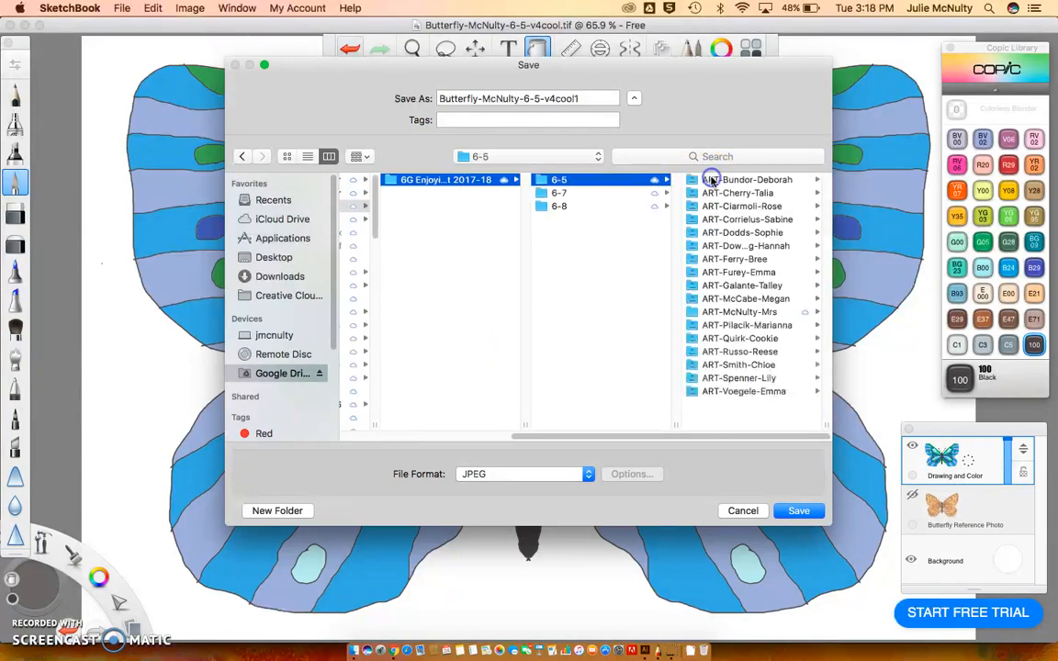
click(735, 311)
Save the JPEG version of the butterfly drawing, accepting that all layers are merged.
click(801, 511)
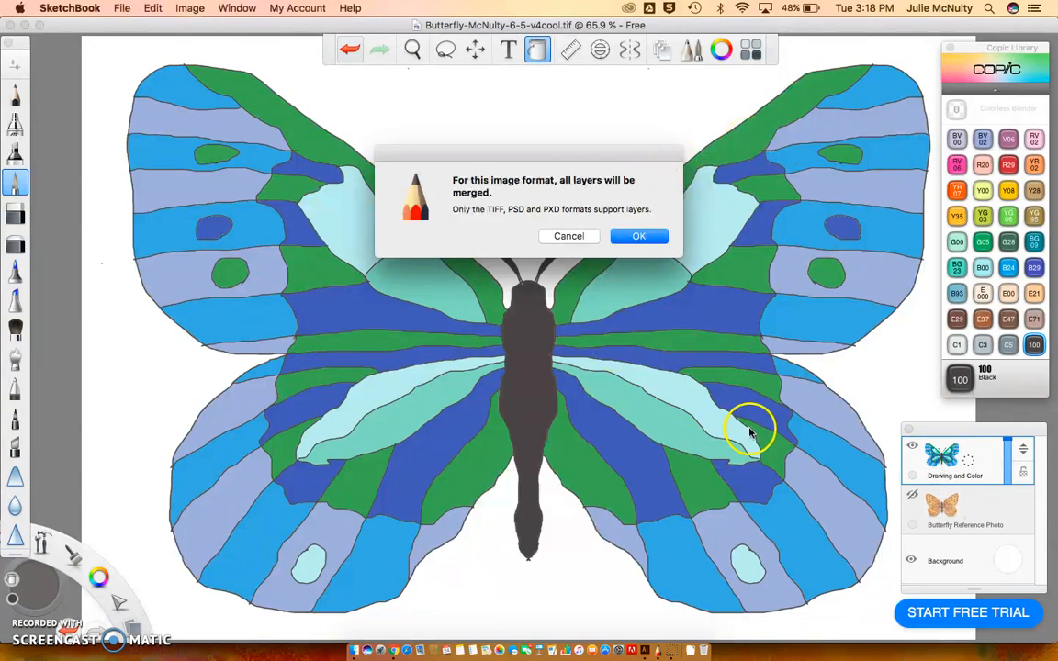
click(882, 385)
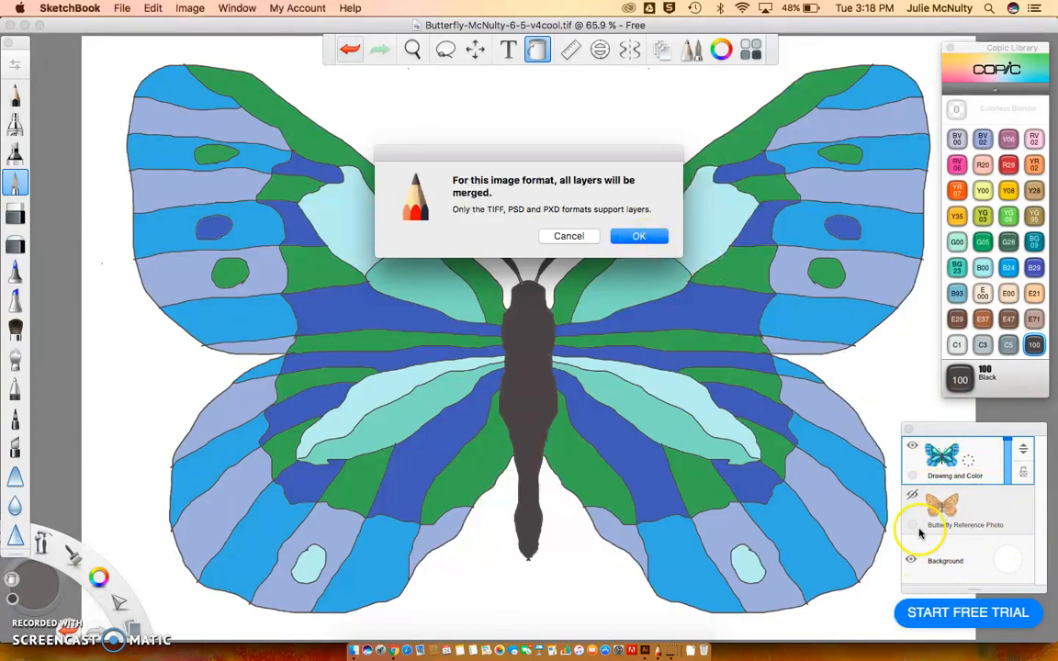
click(641, 237)
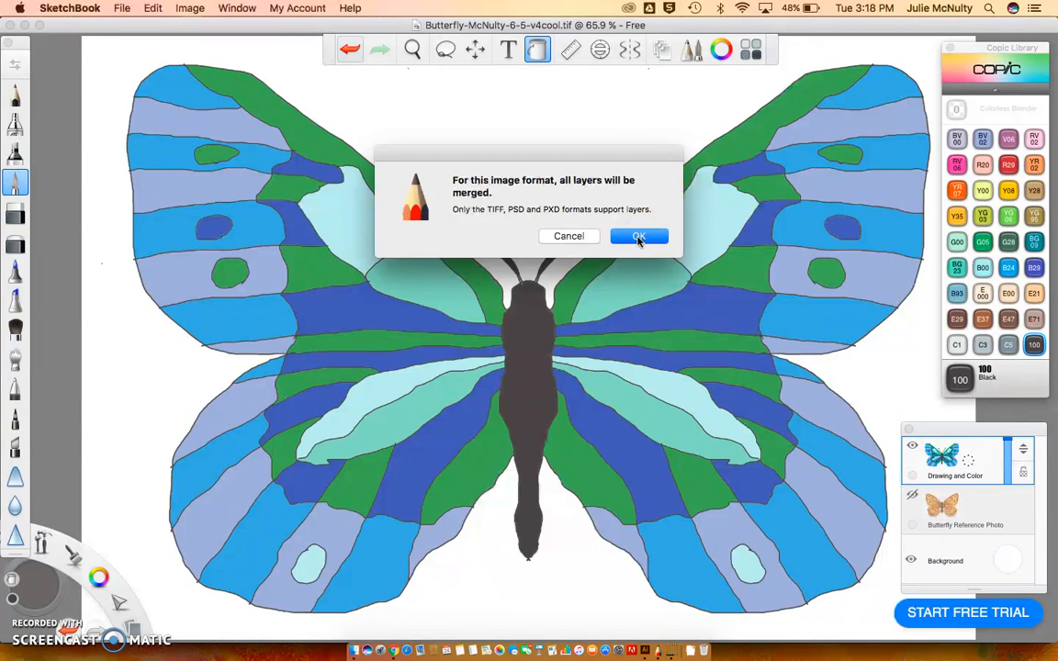
click(641, 238)
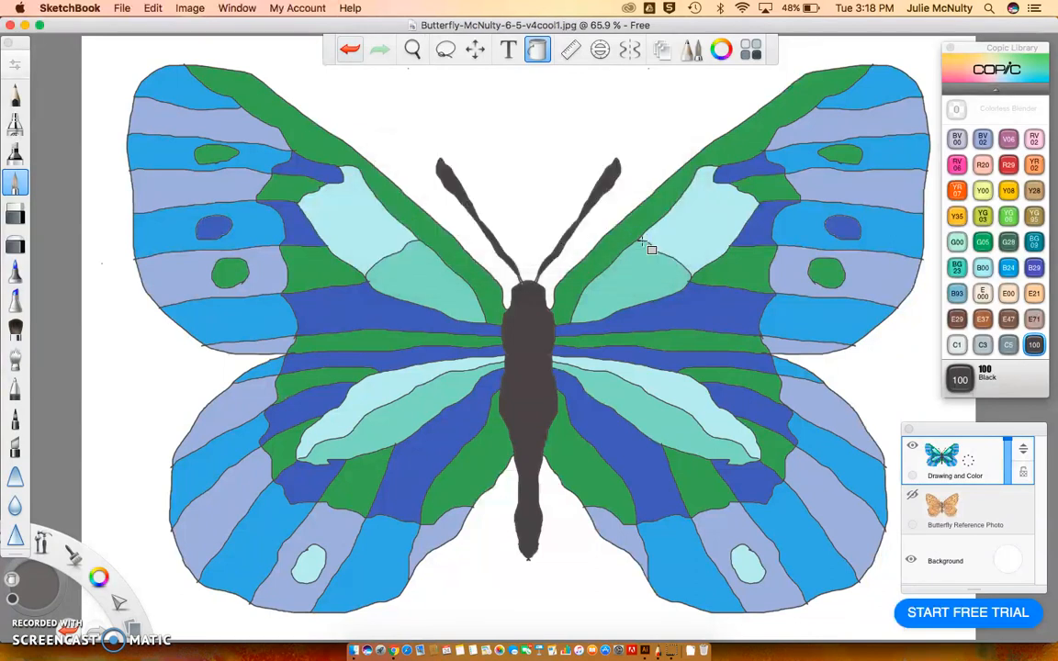